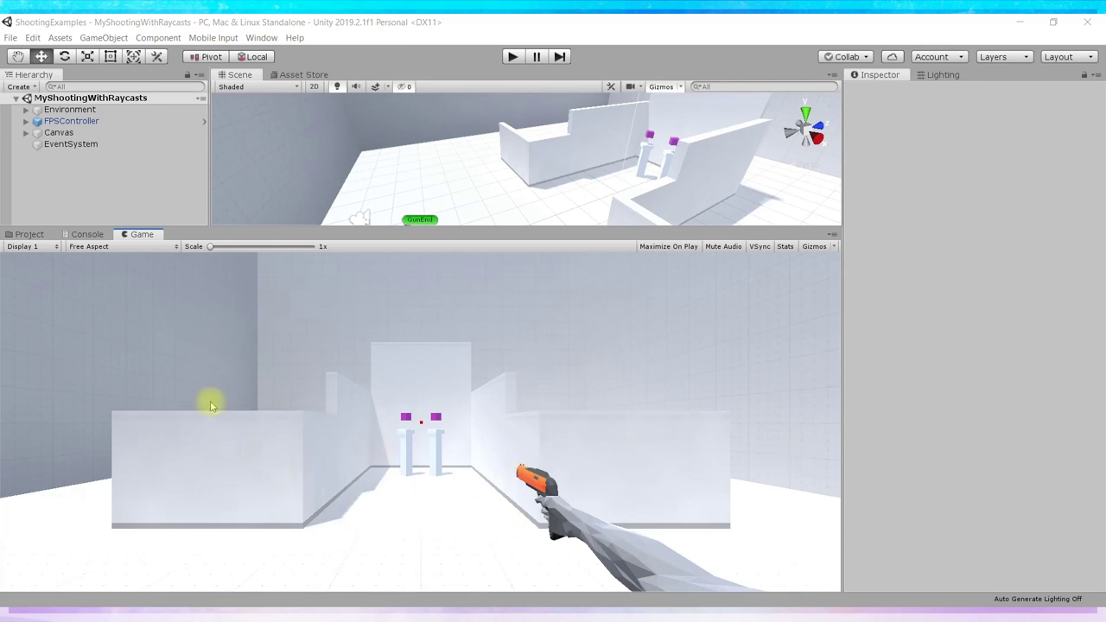
- Play-test the example scene: walk forward, fire raycast shots at the purple targets, then stop play mode
click(515, 57)
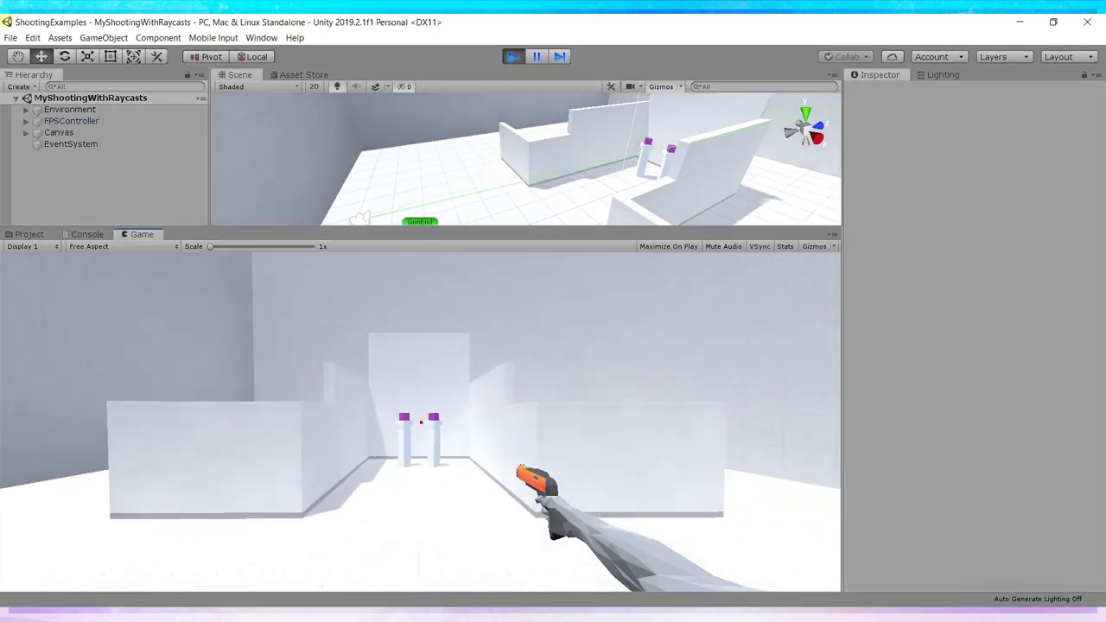
key(w)
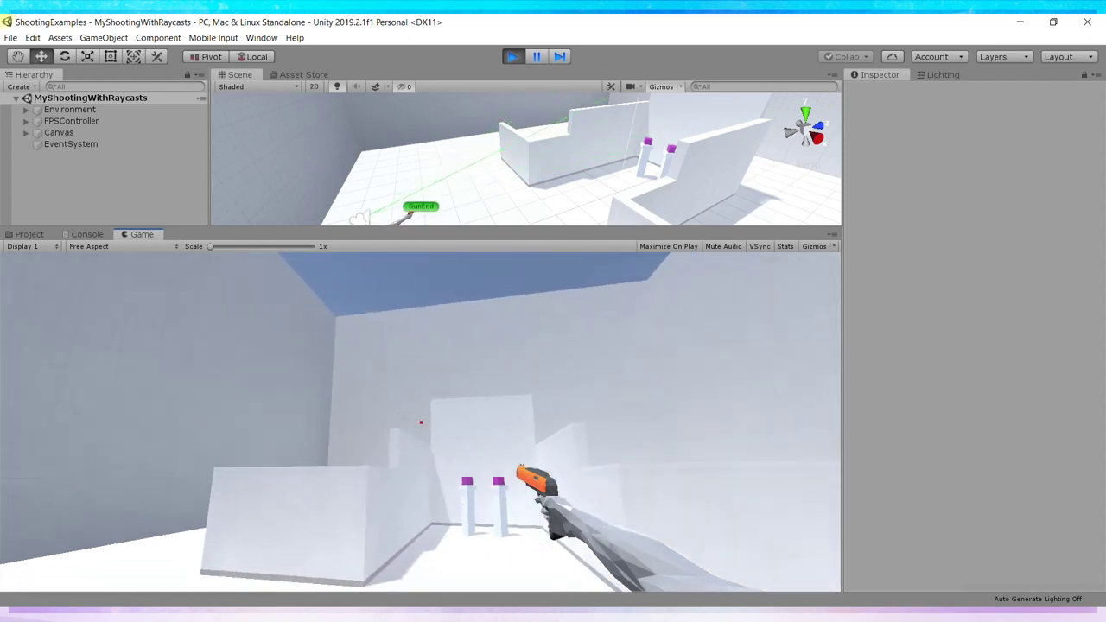
click(420, 421)
click(419, 421)
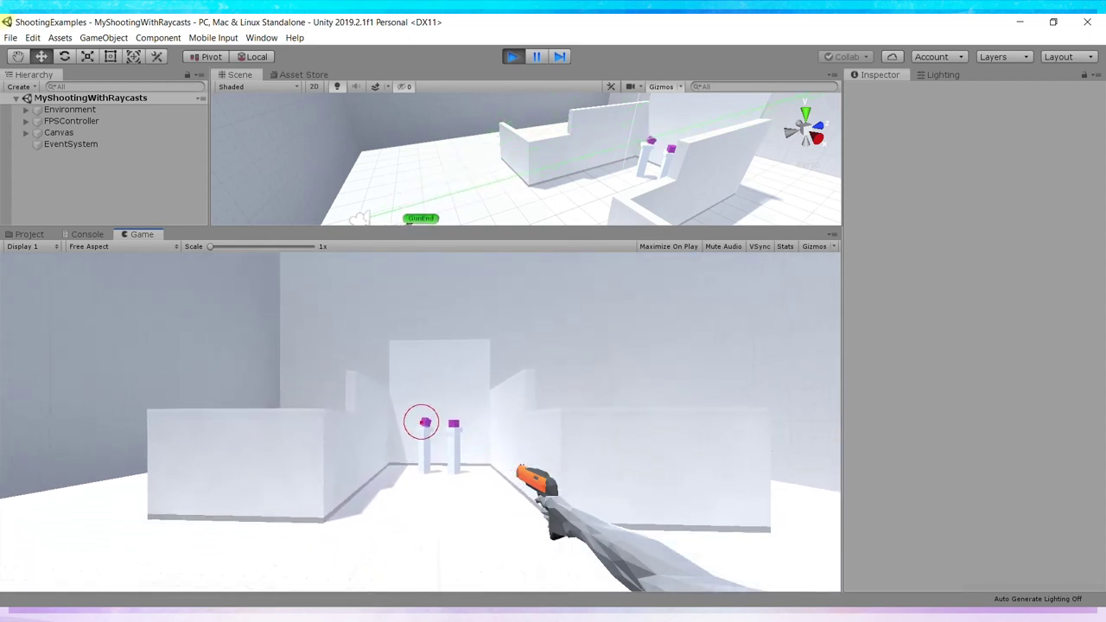
click(420, 422)
click(420, 422)
click(420, 422)
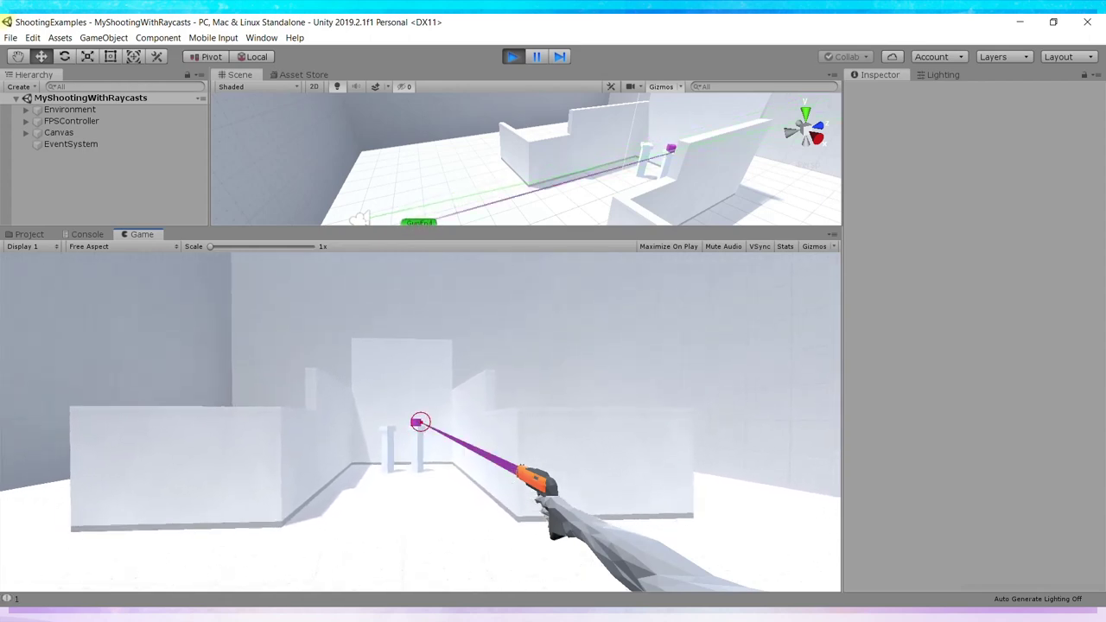
key(w)
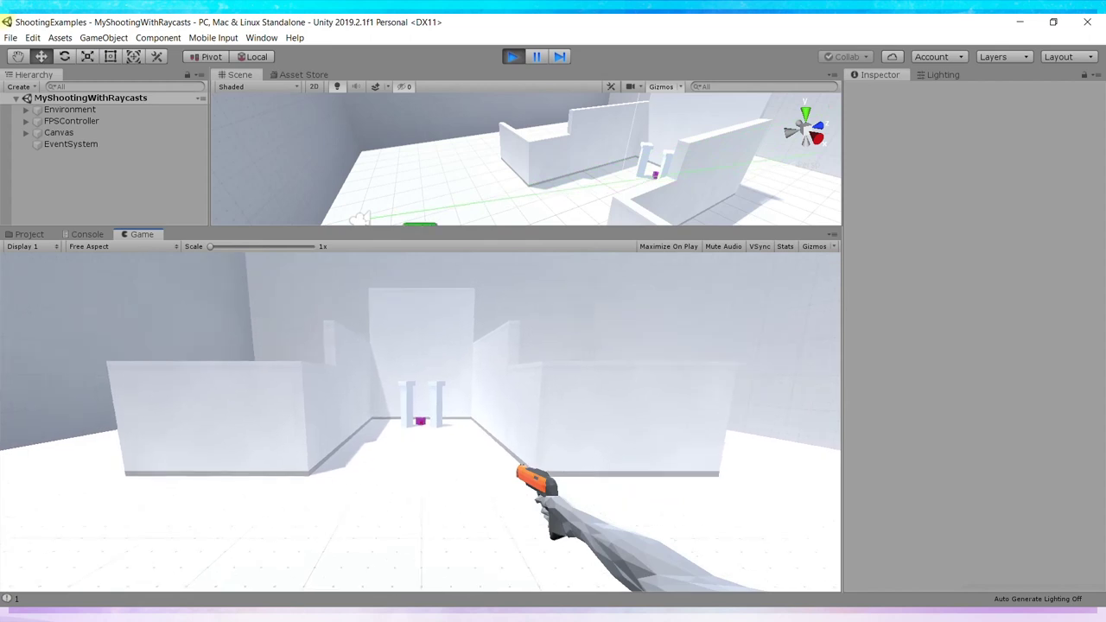
click(420, 422)
key(ctrl+p)
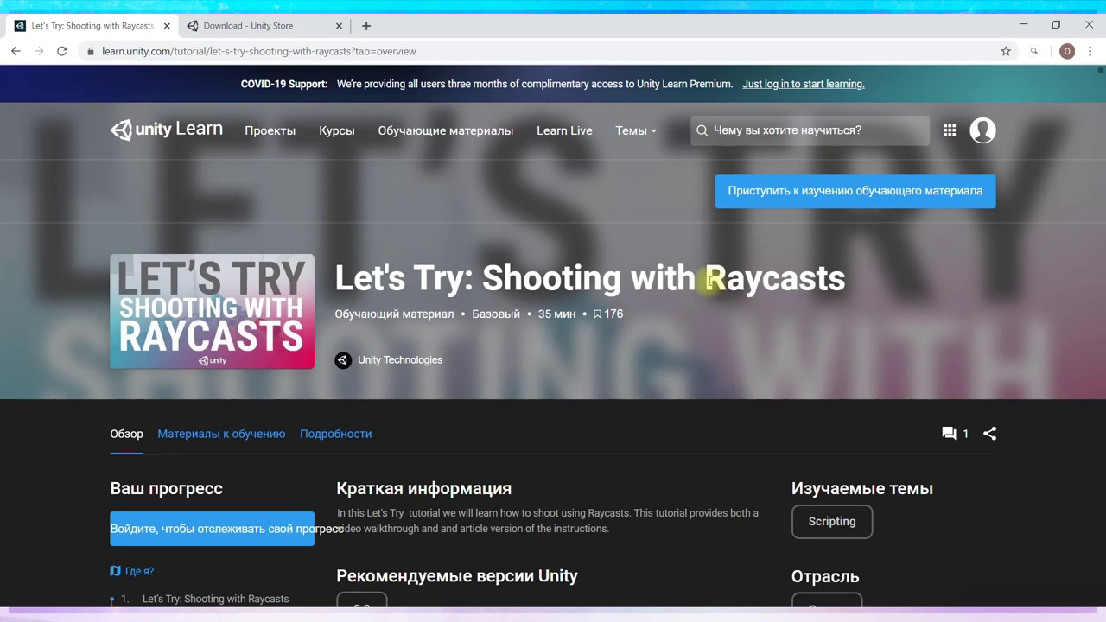
drag(707, 281, 834, 281)
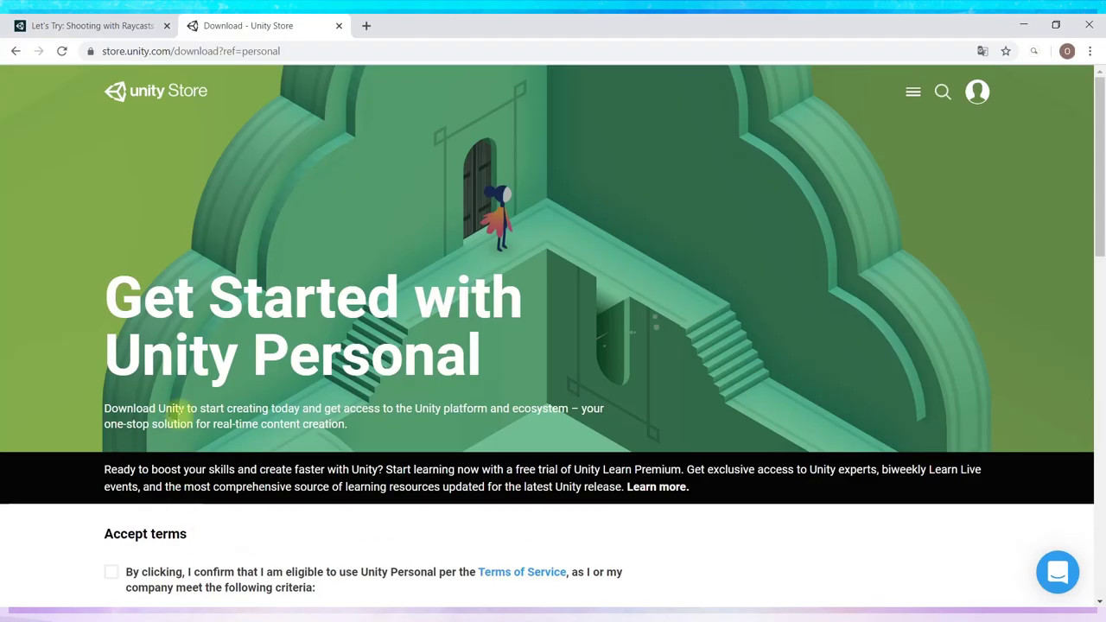
scroll(686, 328, down, 4)
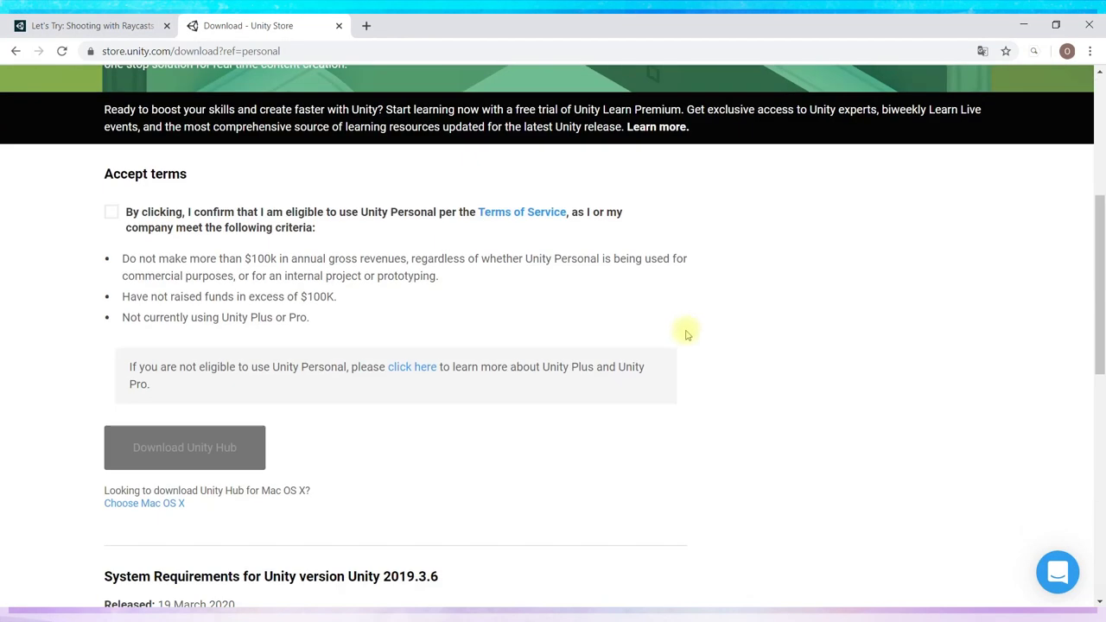
scroll(548, 383, down, 1)
drag(383, 503, 441, 506)
click(448, 509)
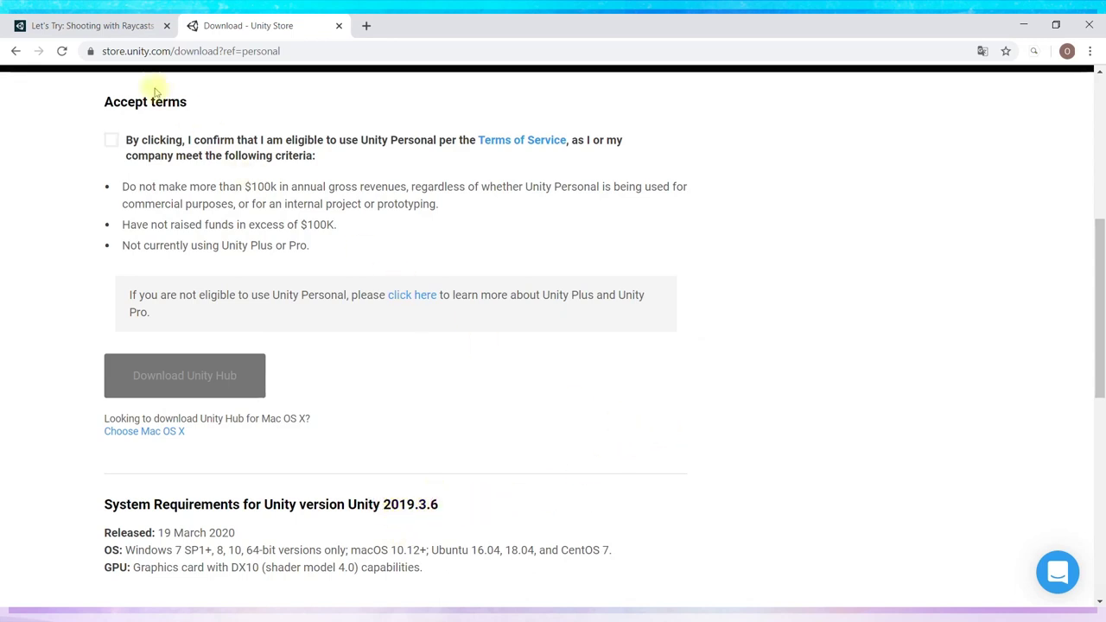
click(138, 25)
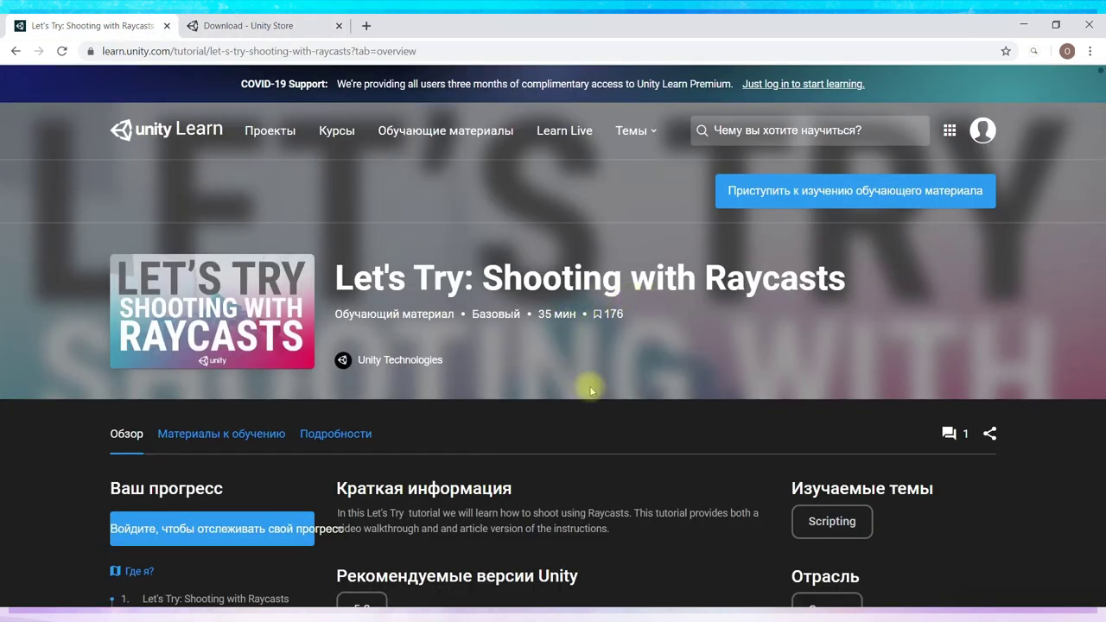
- Scroll the tutorial page and show its Материалы к обучению (learning materials) tab
scroll(614, 337, down, 2)
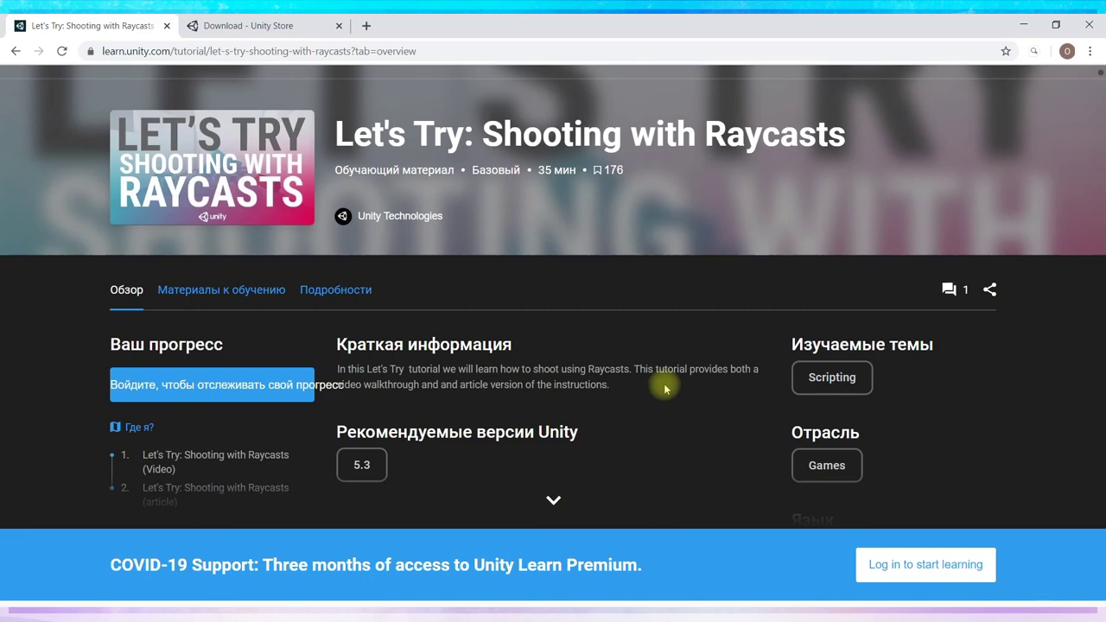
scroll(651, 438, up, 1)
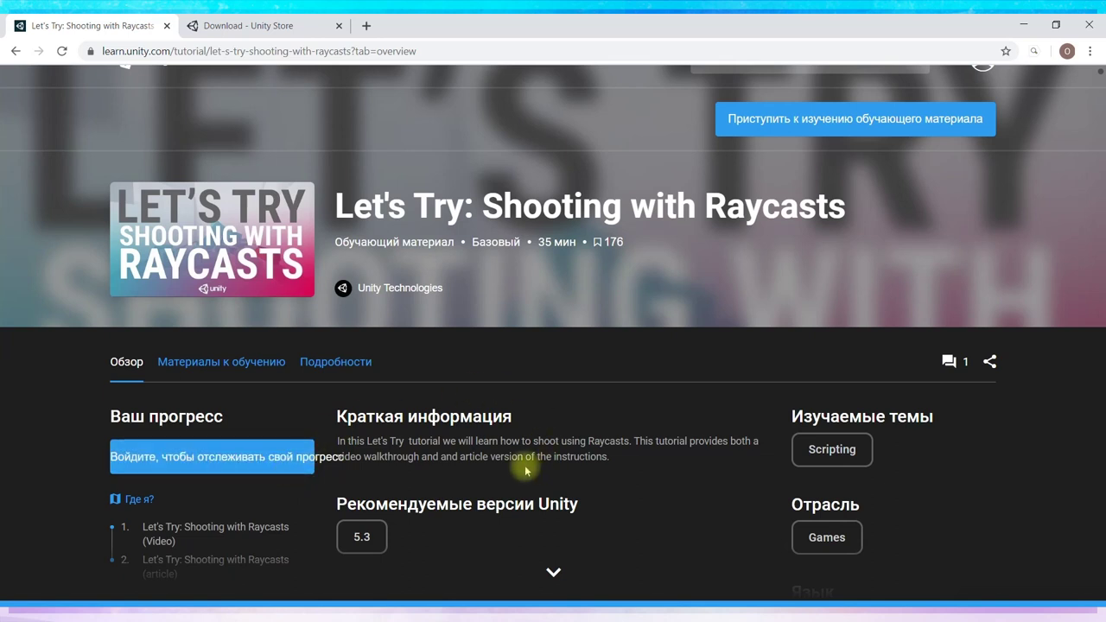
click(246, 365)
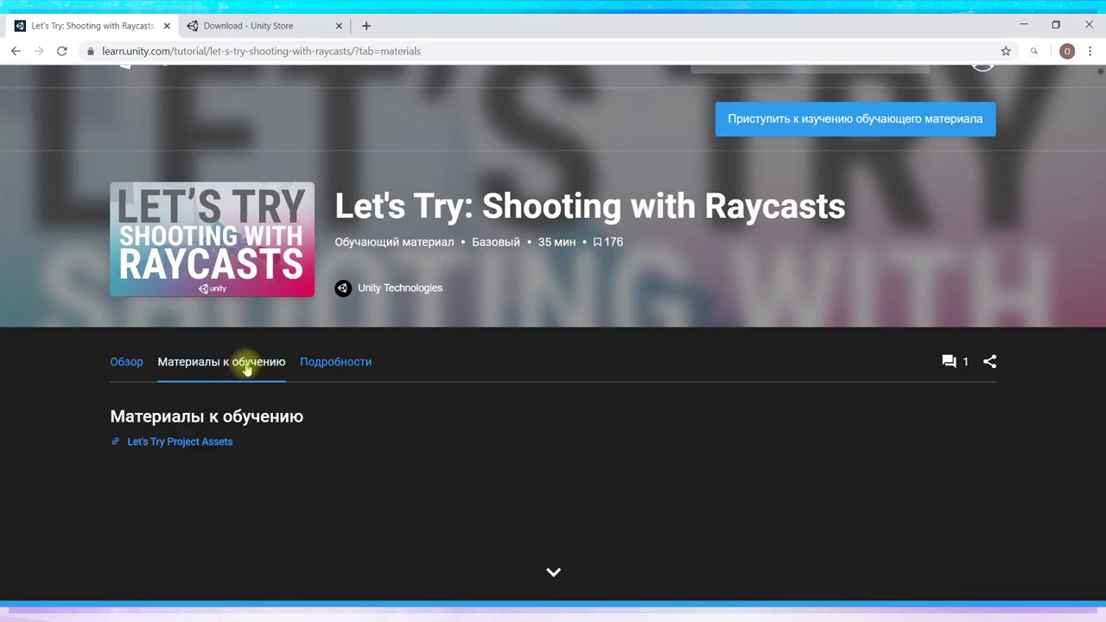
- Open the Let's Try Project Assets package and highlight the 'Updated for Unity 2019.3' release note
click(180, 448)
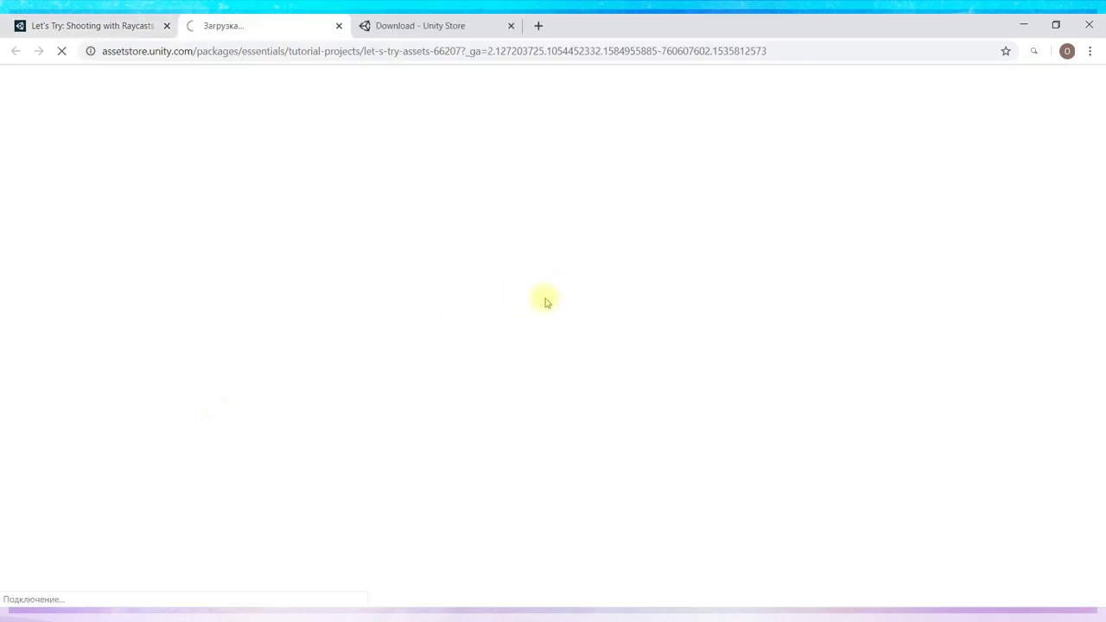
scroll(764, 337, down, 1)
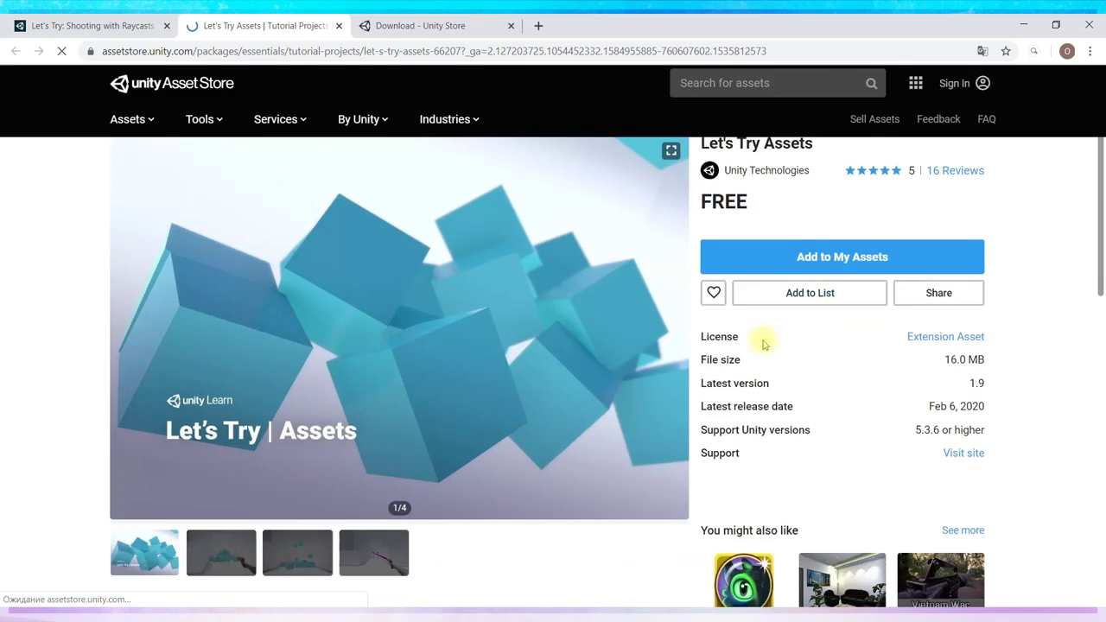
scroll(764, 318, down, 4)
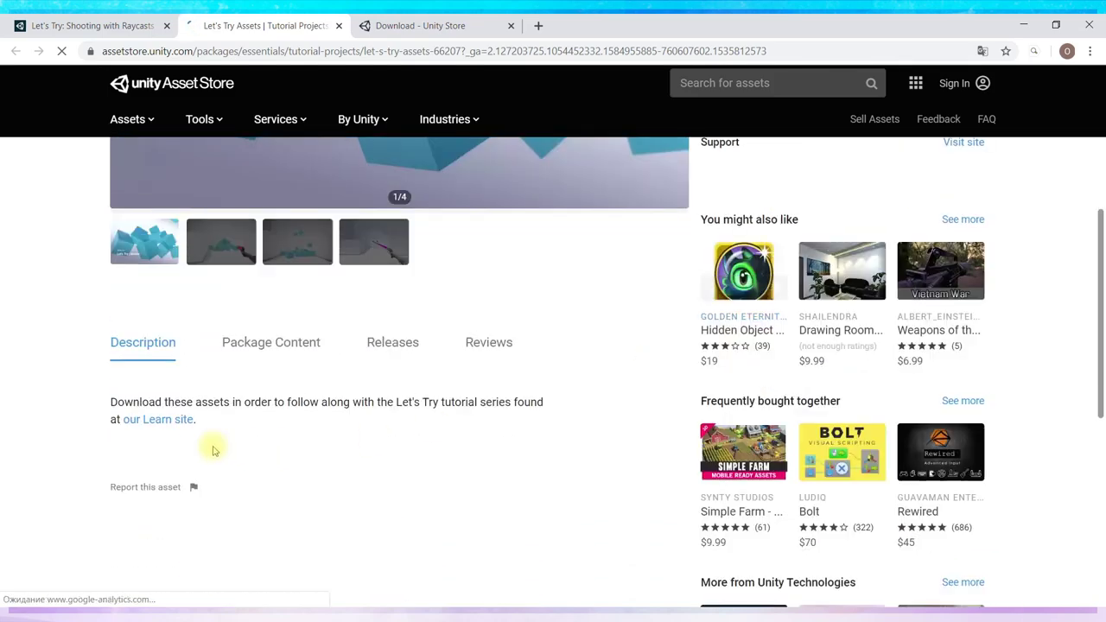
click(389, 342)
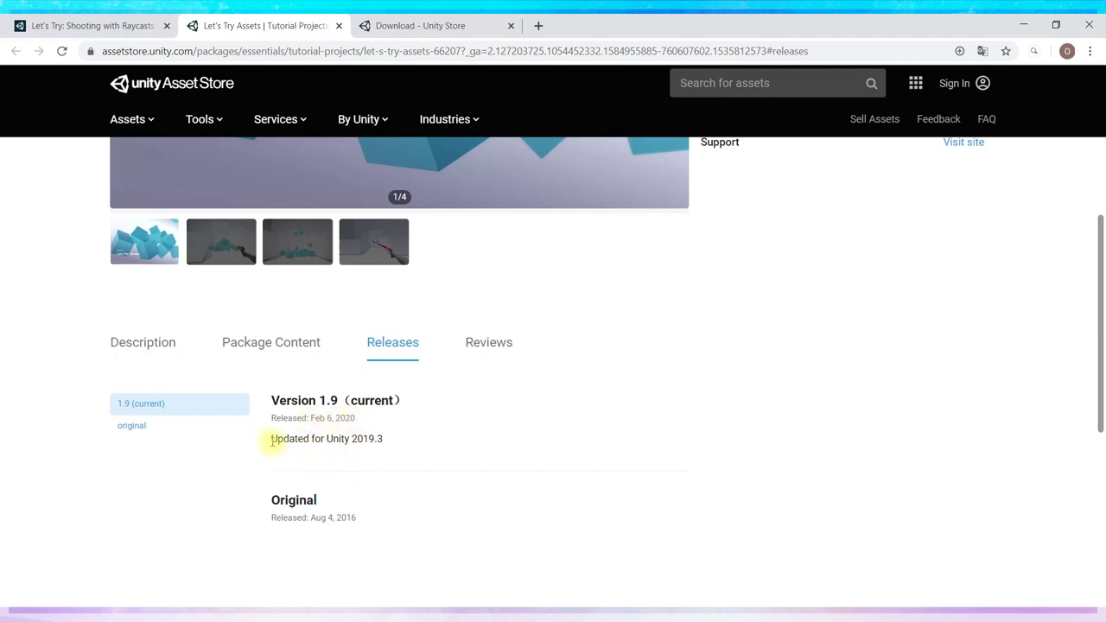
drag(271, 439, 385, 447)
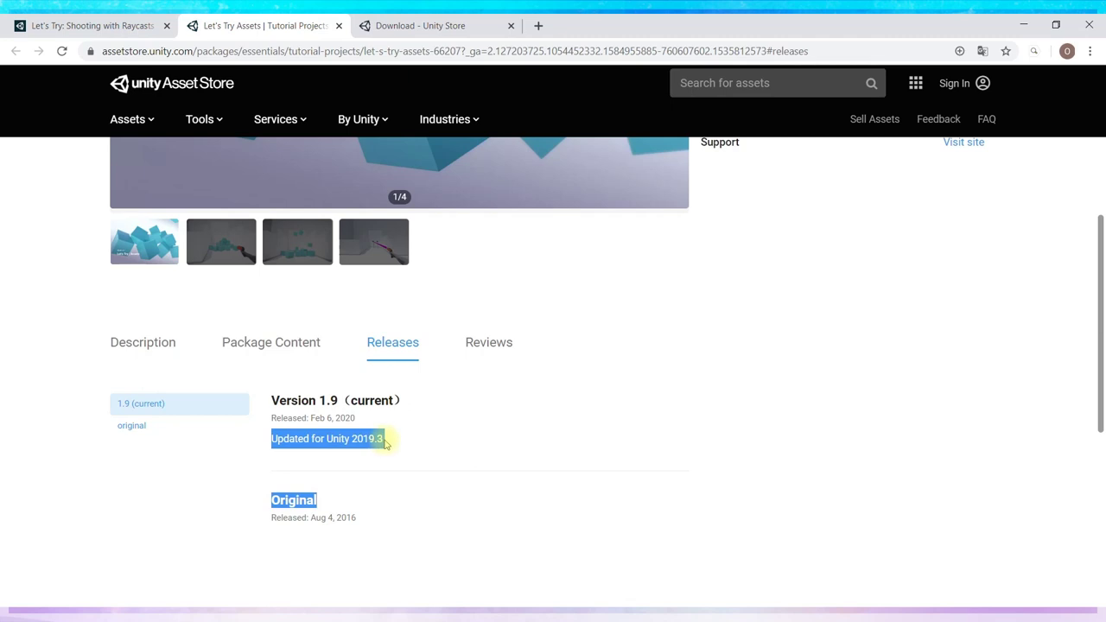
click(408, 468)
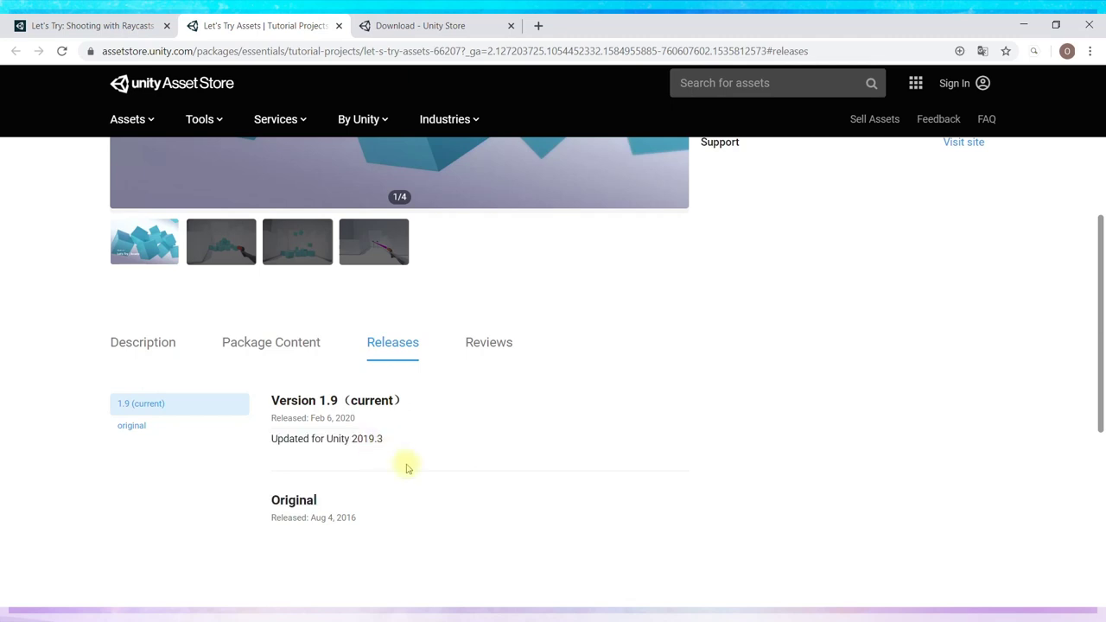
- Compare against the Unity download page version, then return to the package page top
click(382, 26)
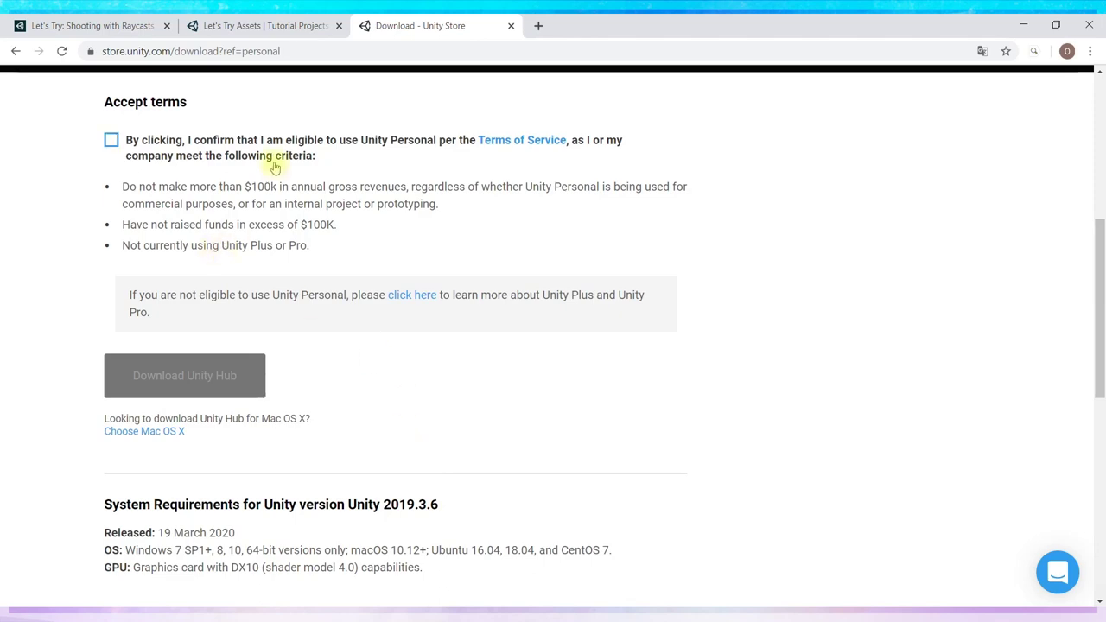
click(251, 26)
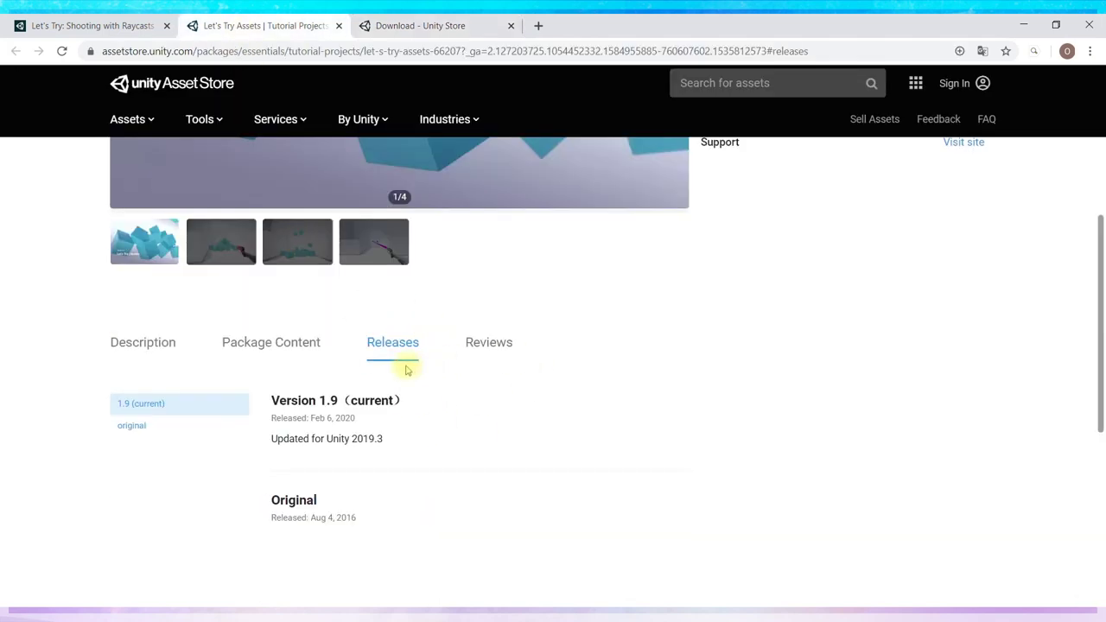
scroll(566, 388, up, 5)
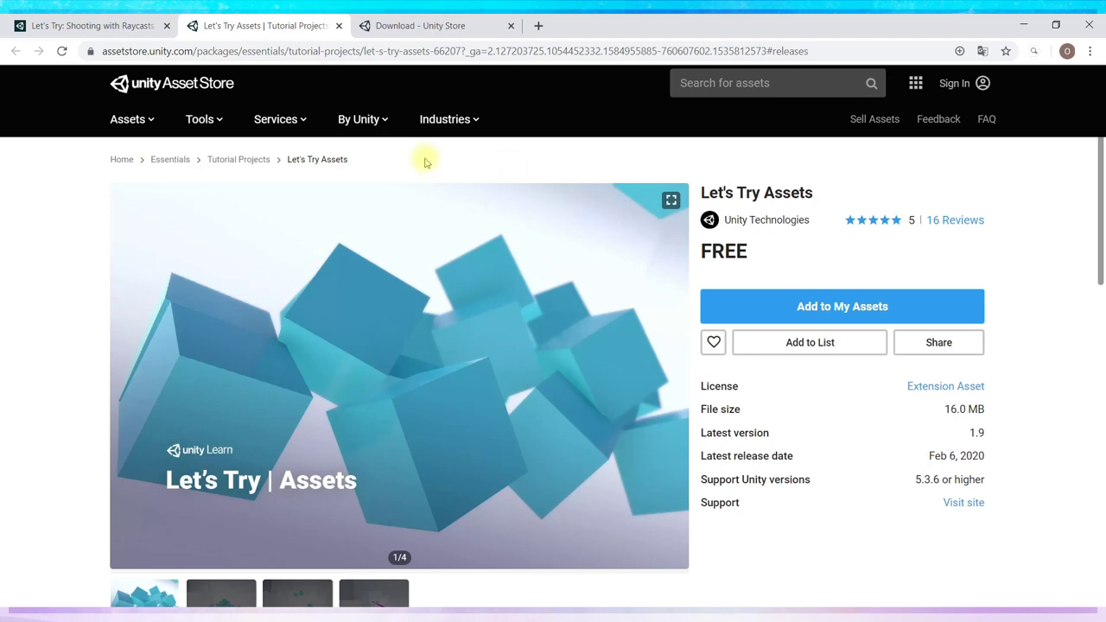
- Browse the expanded tutorial content back to the overview, then minimize Chrome to the desktop
scroll(713, 375, down, 1)
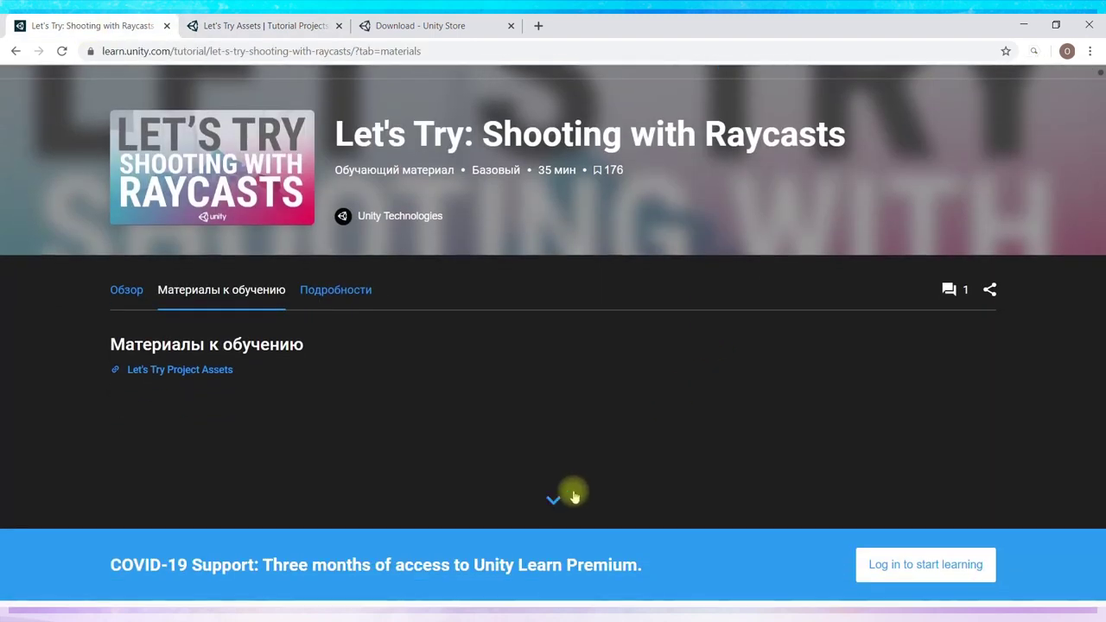
click(558, 504)
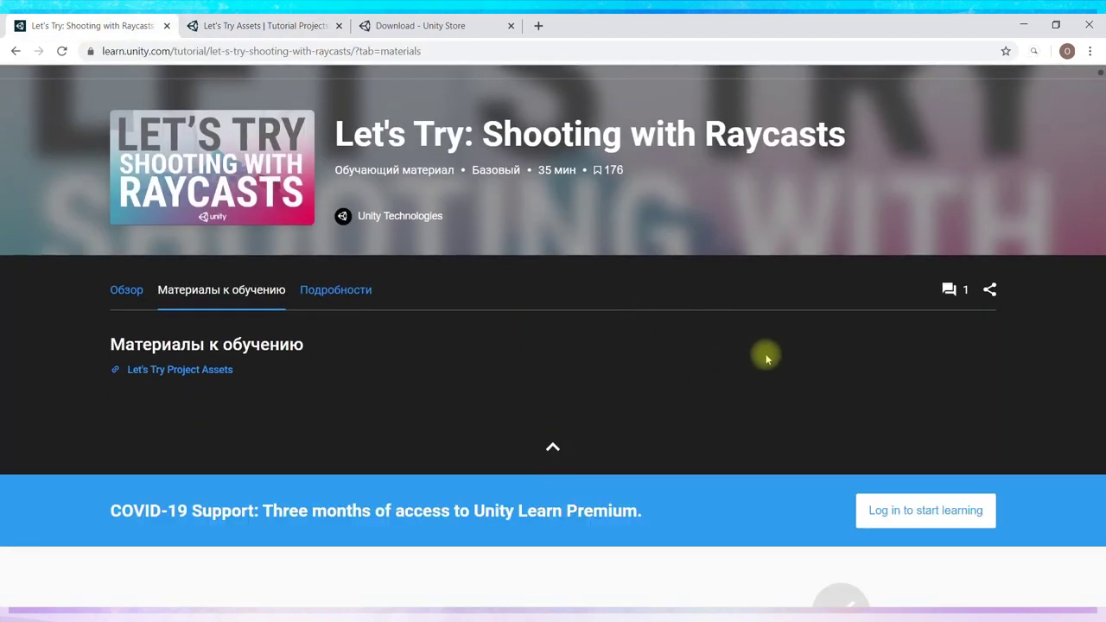
scroll(743, 341, down, 2)
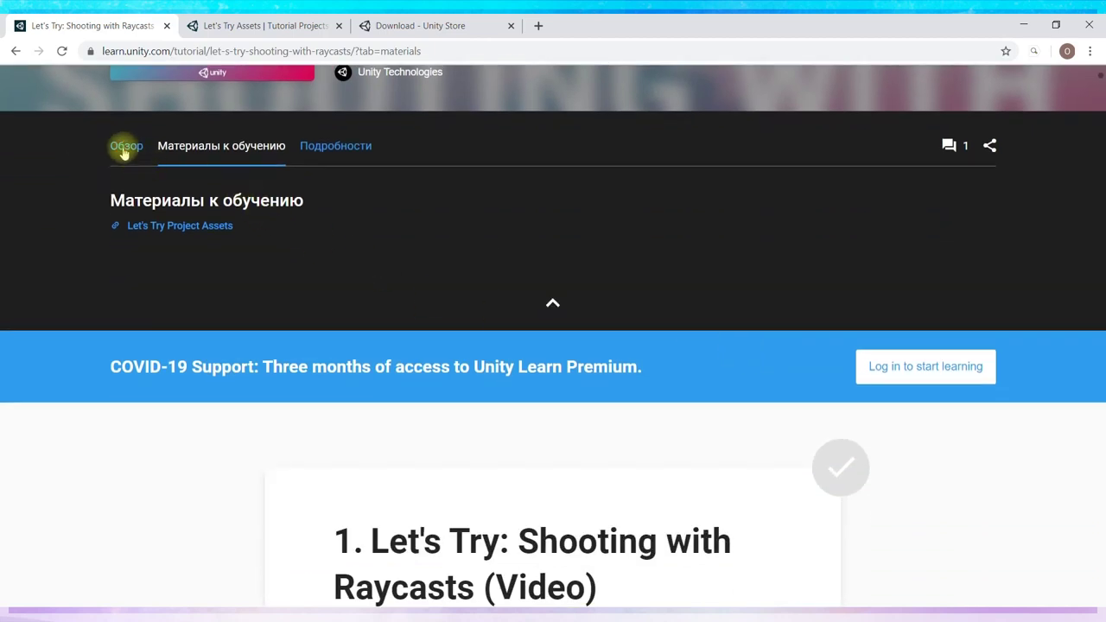
click(126, 147)
scroll(773, 407, down, 4)
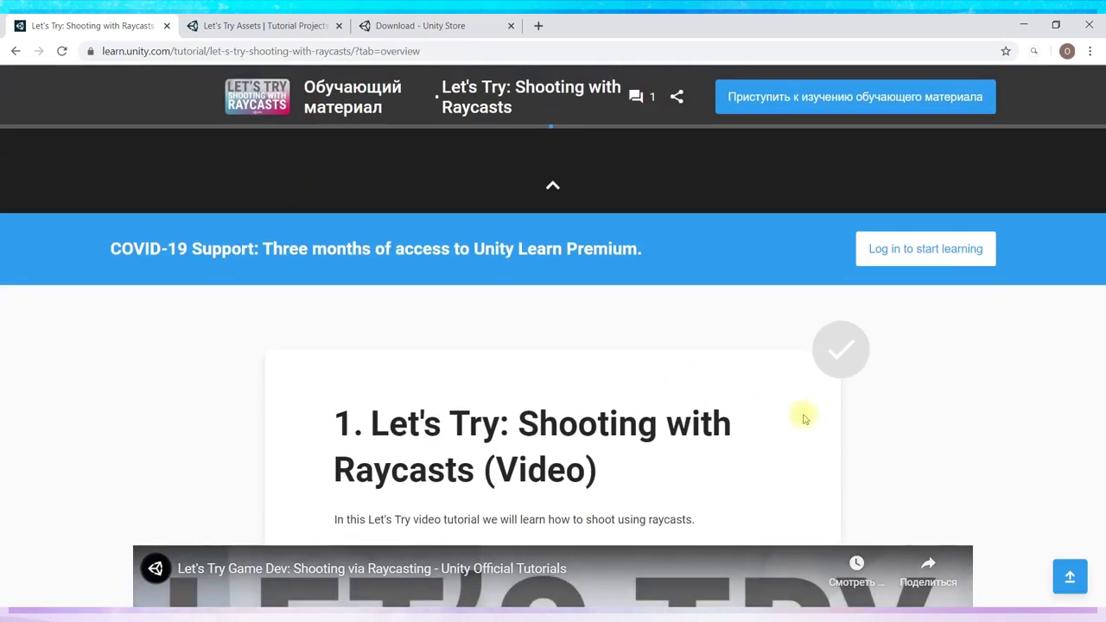
scroll(985, 367, down, 1)
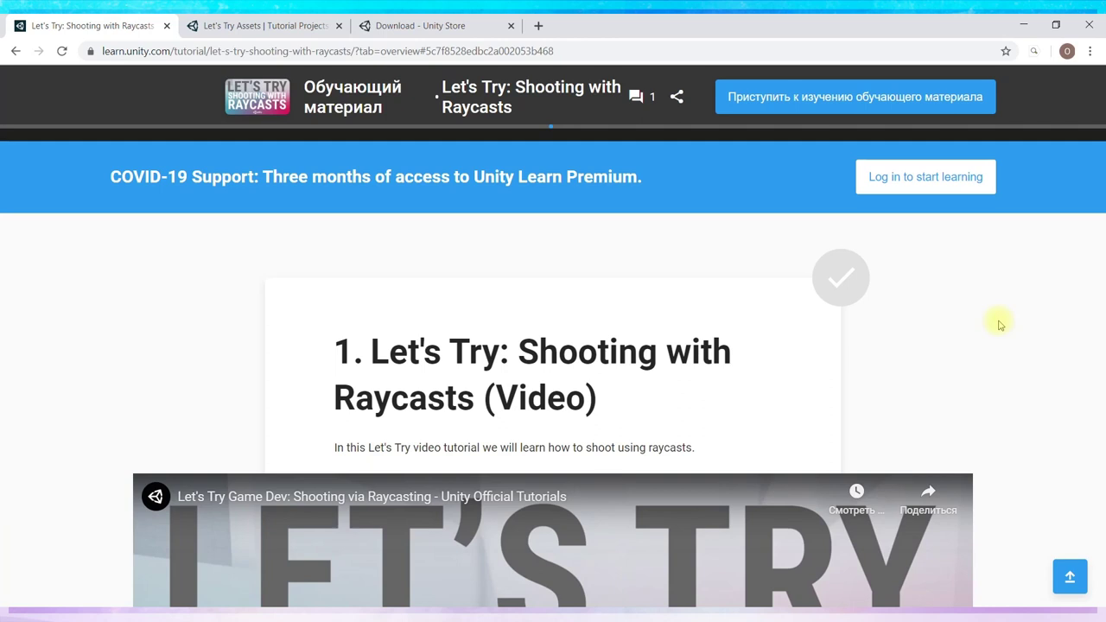
scroll(999, 331, up, 3)
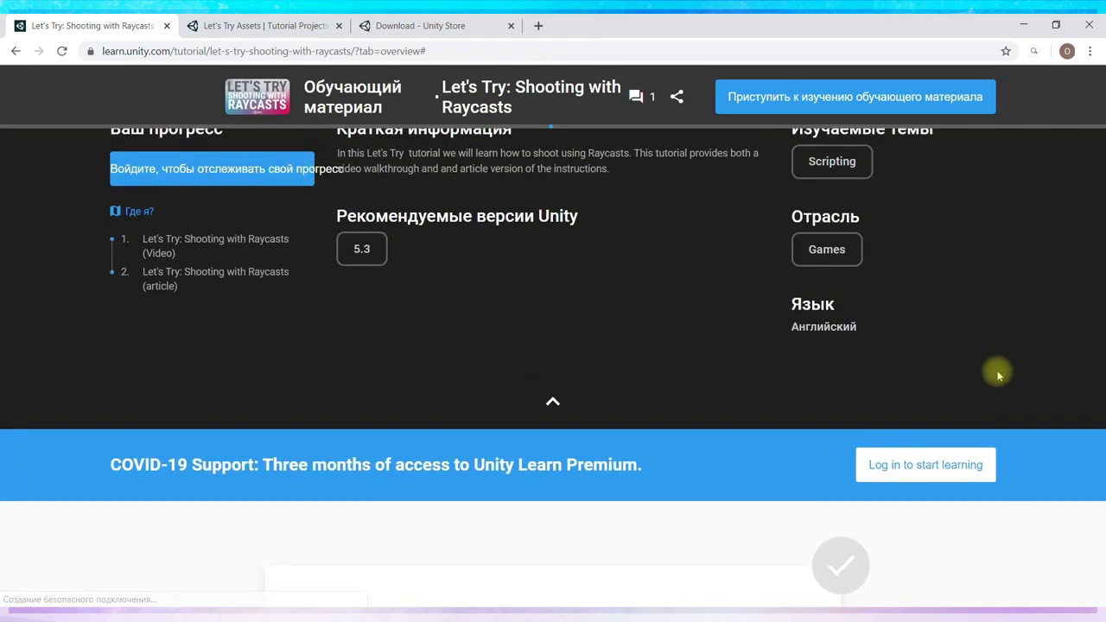
key(super+d)
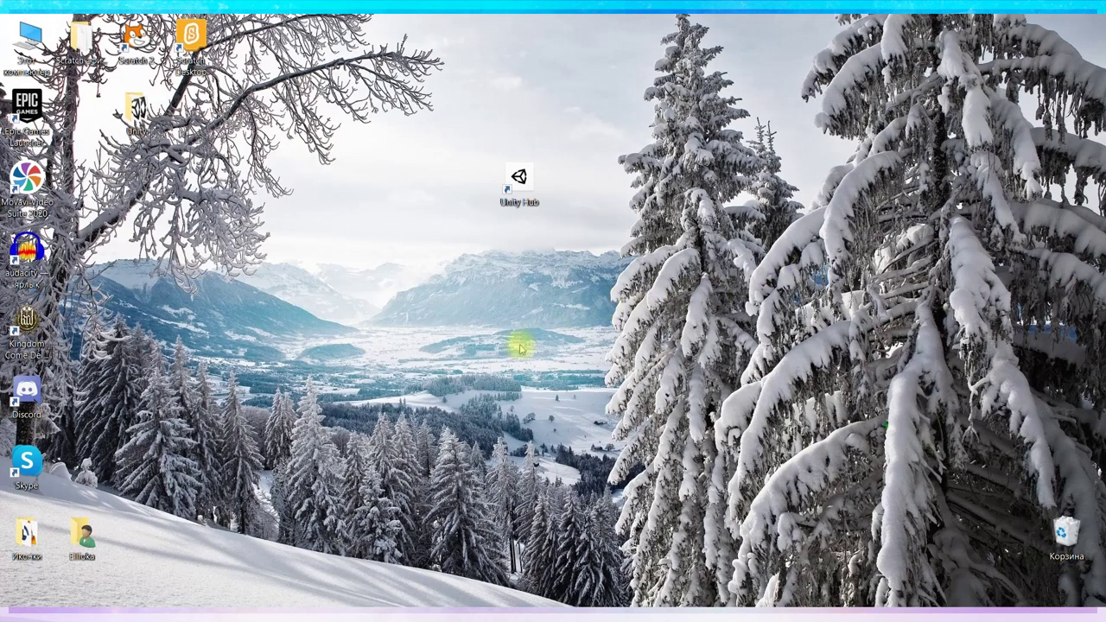
- Launch Unity Hub from the desktop and start a new project with Unity 2019.2.9f1
double_click(519, 177)
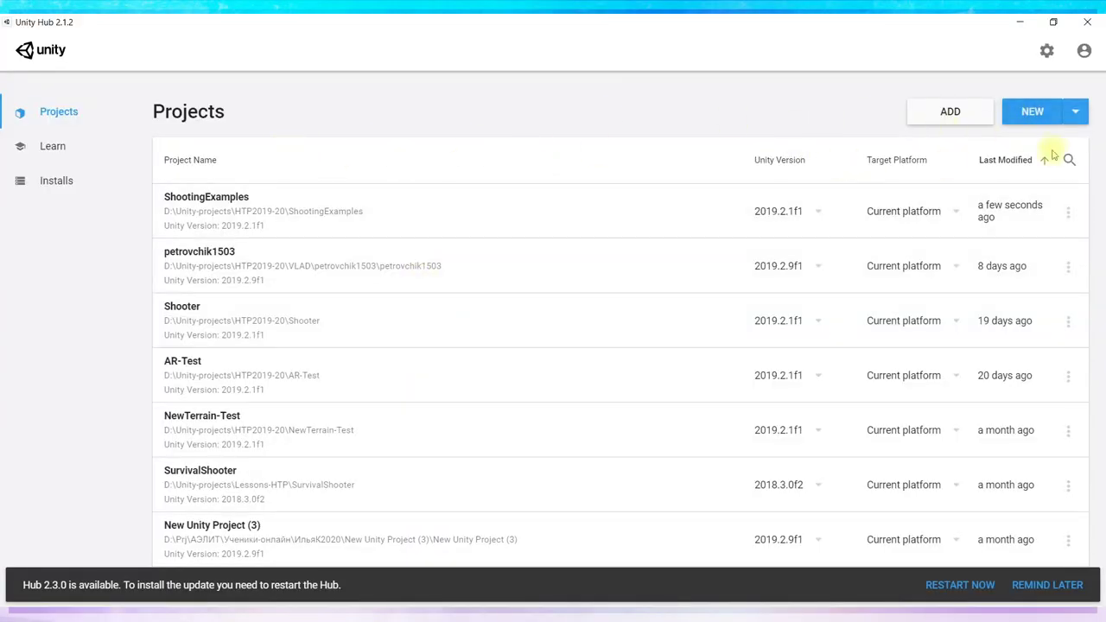
click(1075, 113)
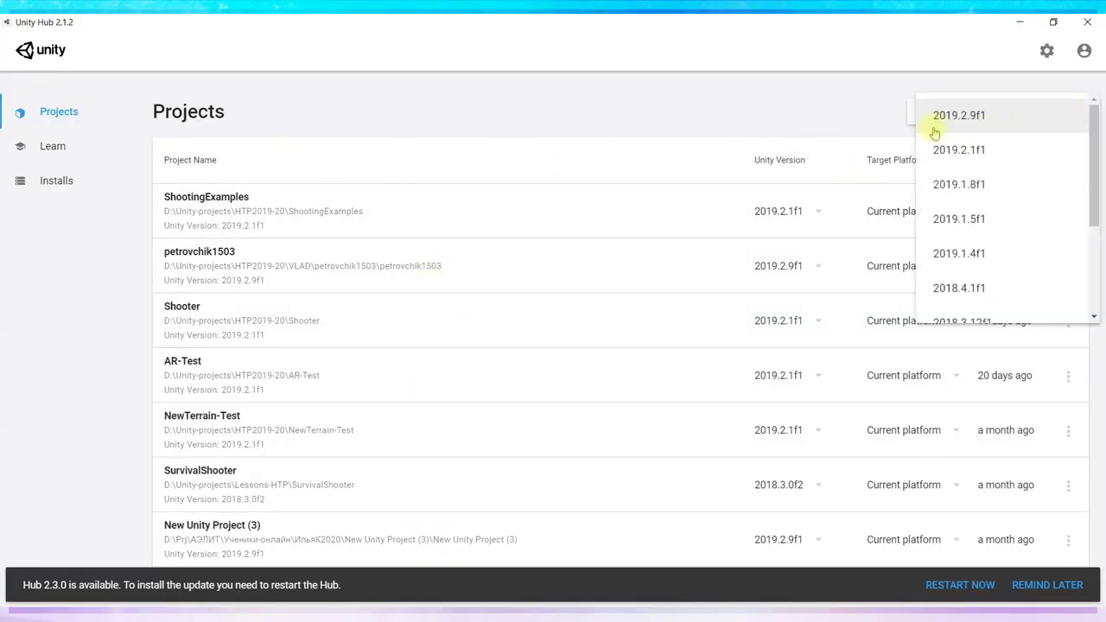
click(959, 116)
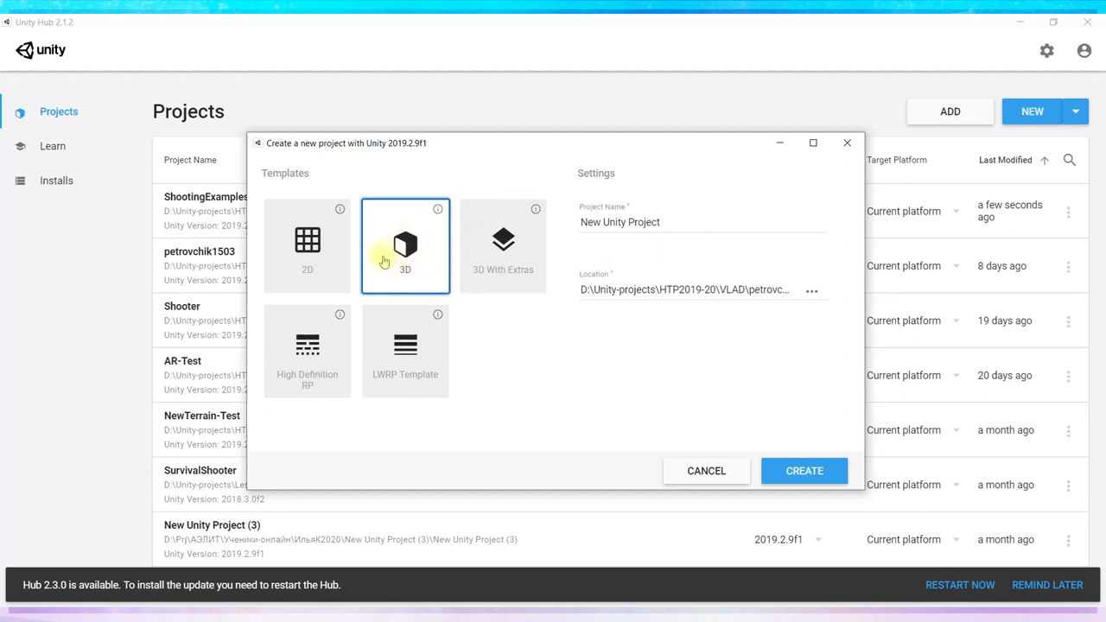
- Name the 3D project 'Shooter' in D:\Unity-projects\EOE and create it
triple_click(685, 218)
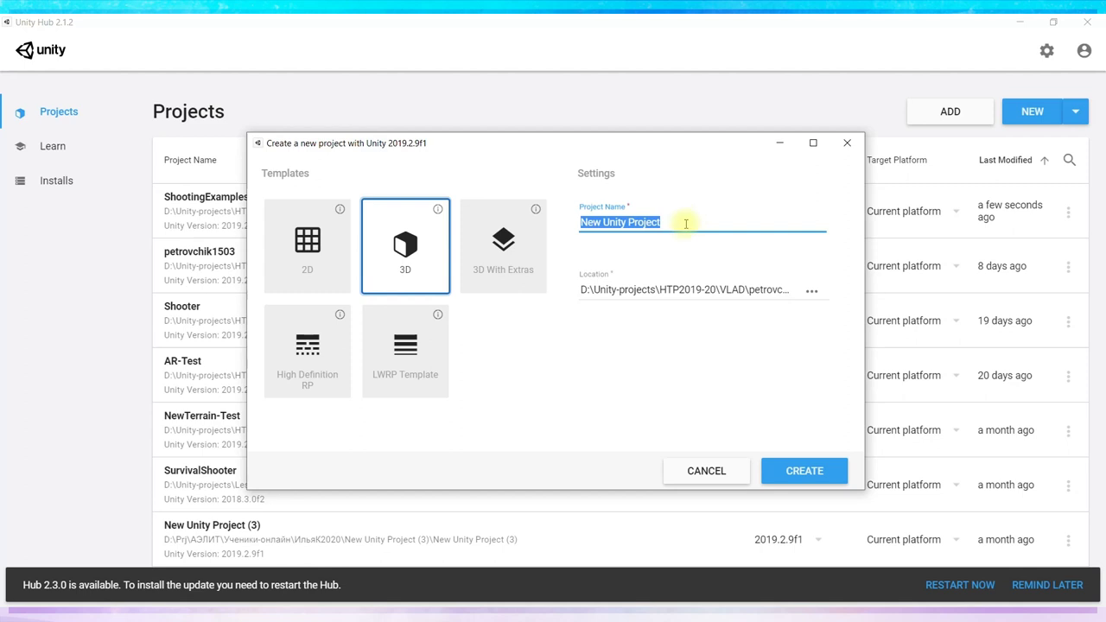
text(Shooter)
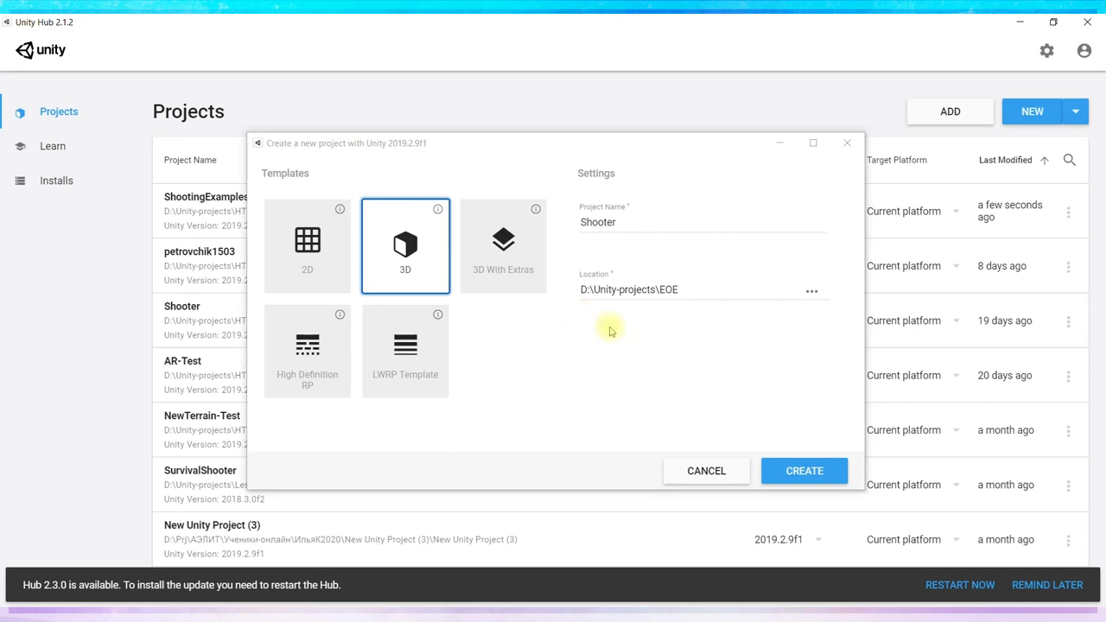
click(803, 475)
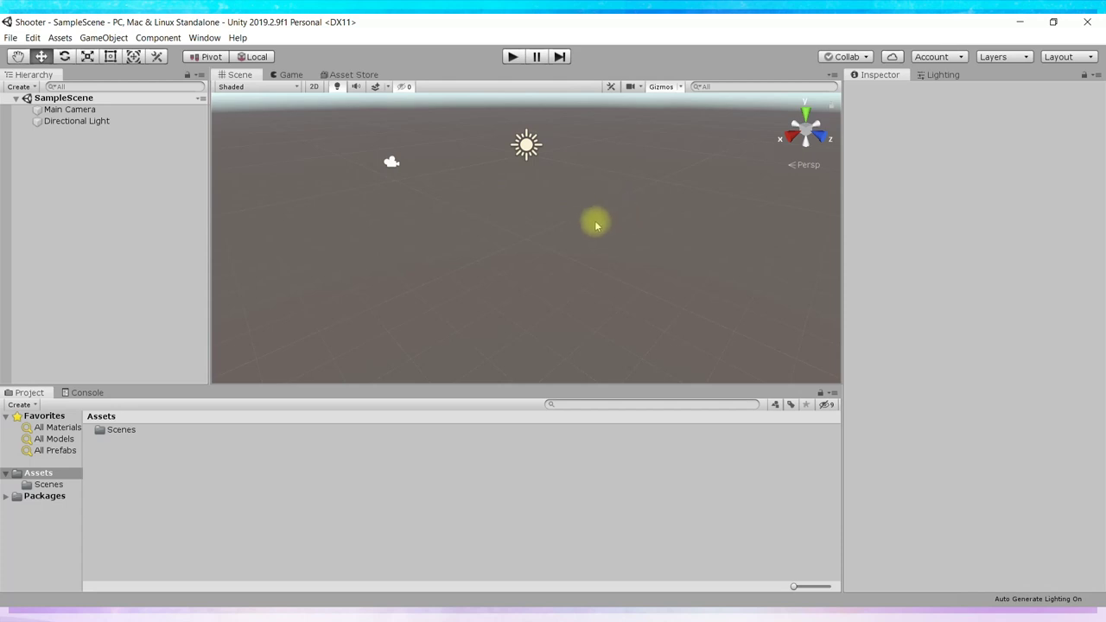
- Show the Asset Store panel beside the Scene and Game views
click(352, 75)
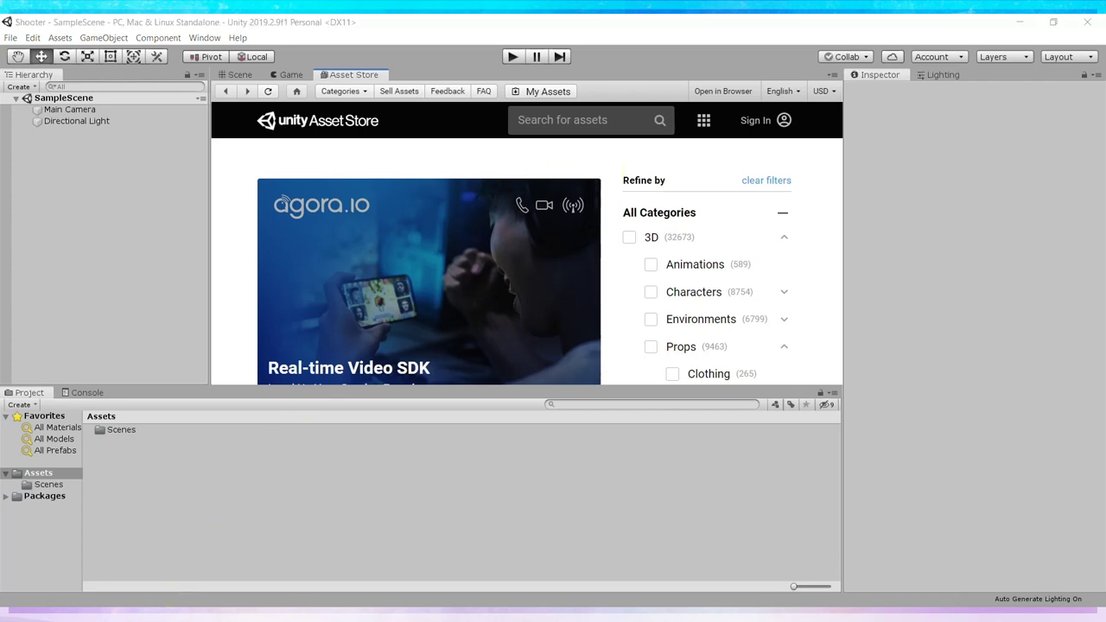
mouse_move(180, 574)
click(210, 575)
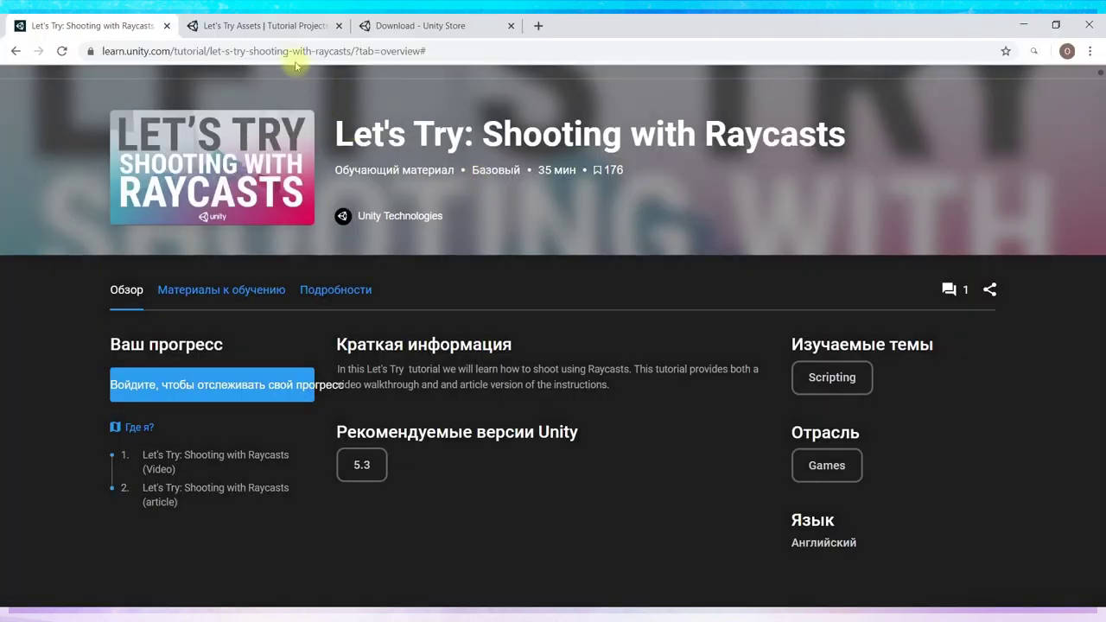
click(227, 28)
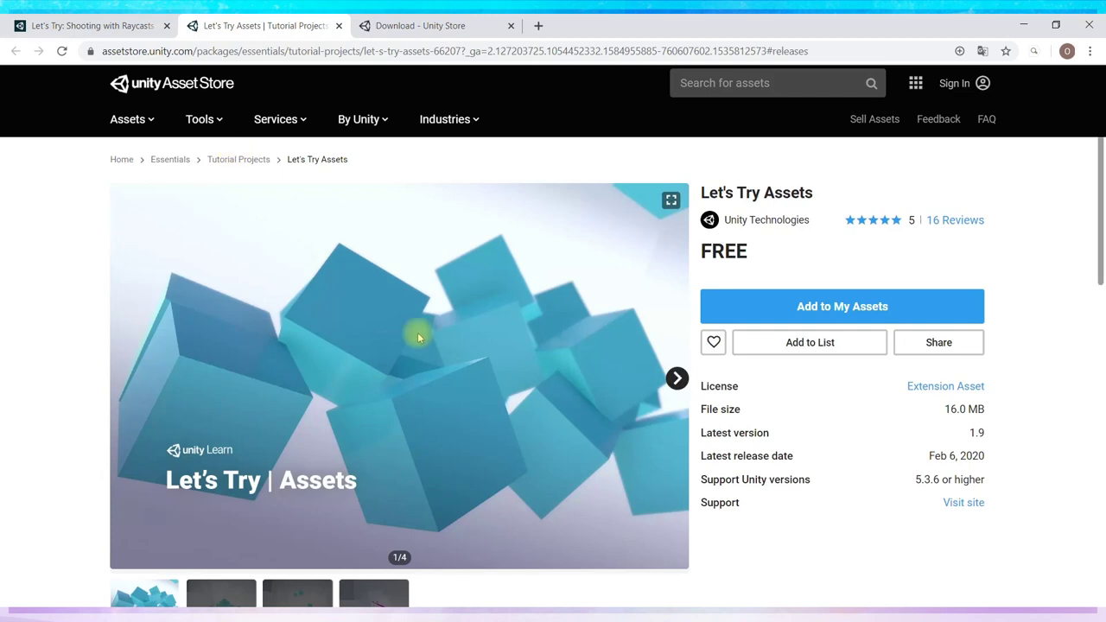
click(111, 30)
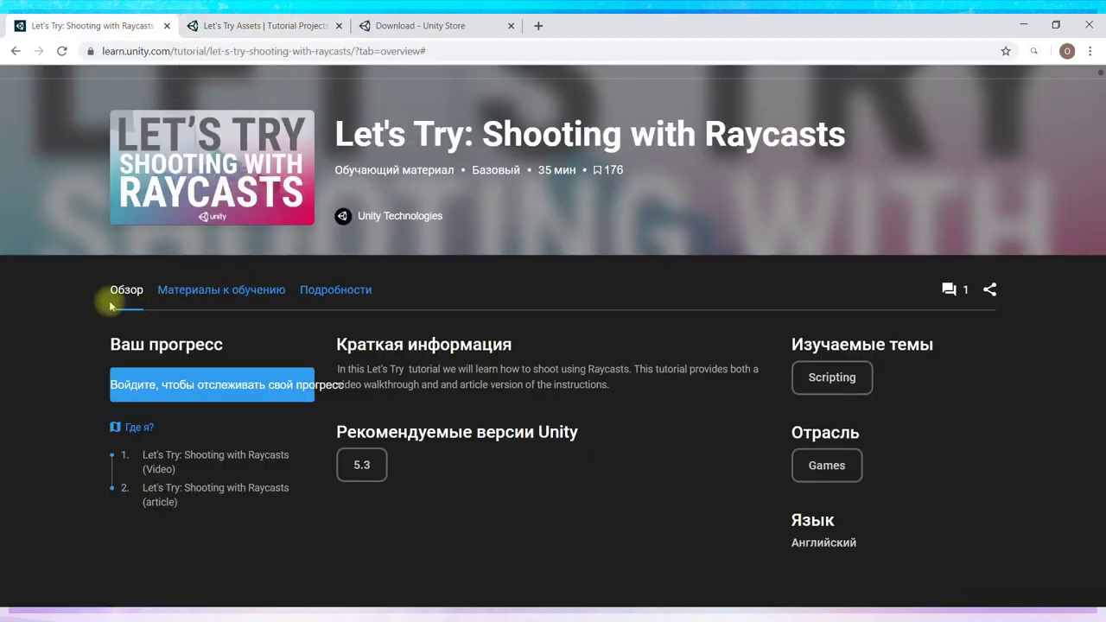
click(186, 292)
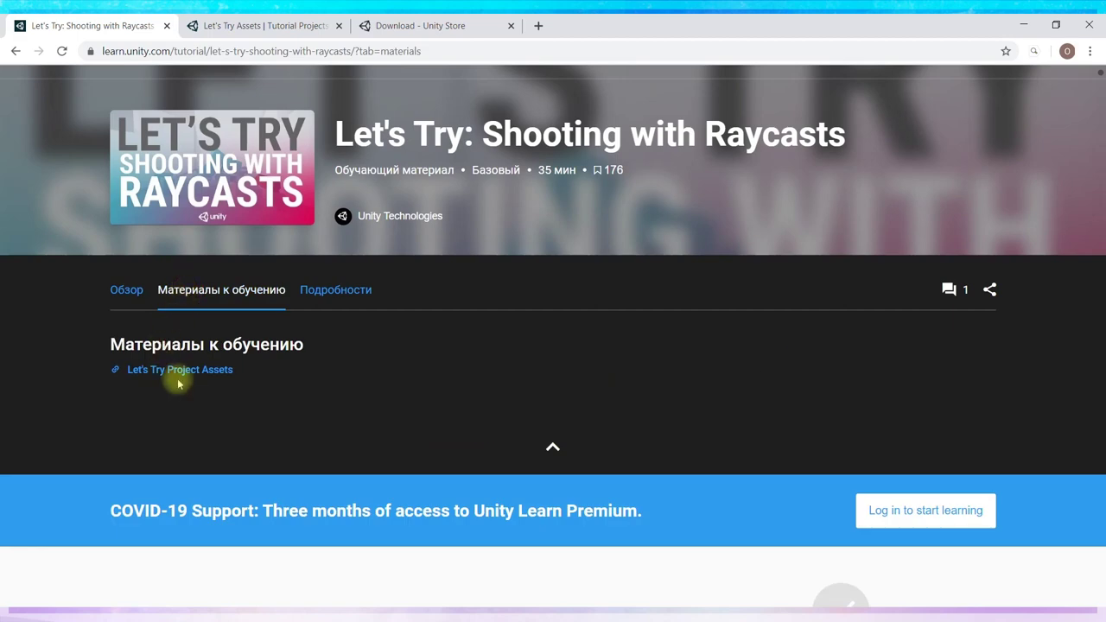
click(285, 26)
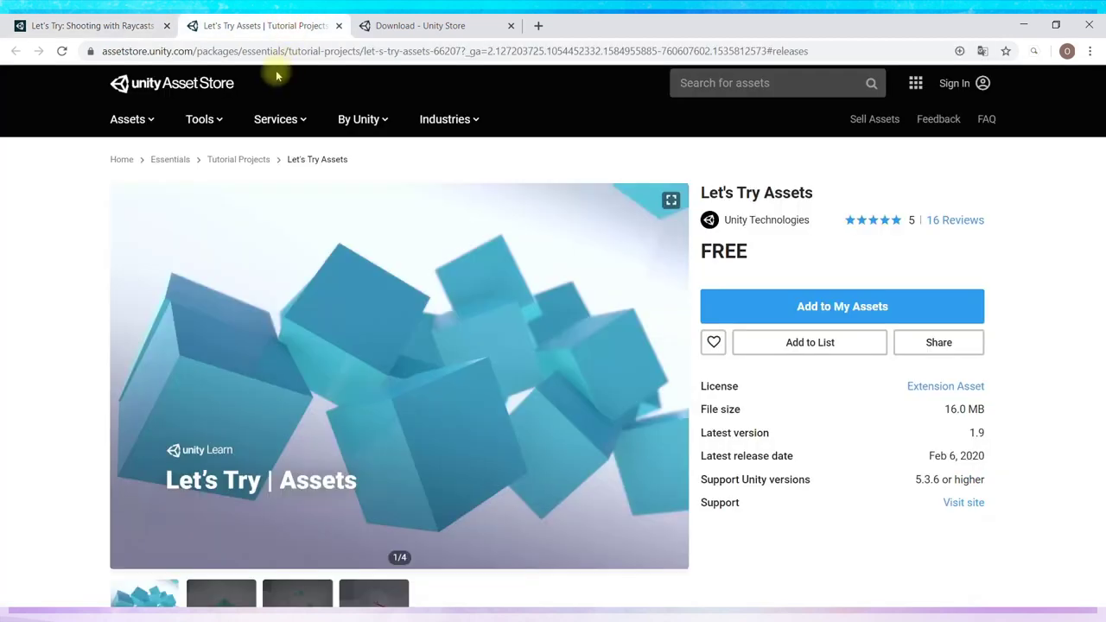
click(102, 50)
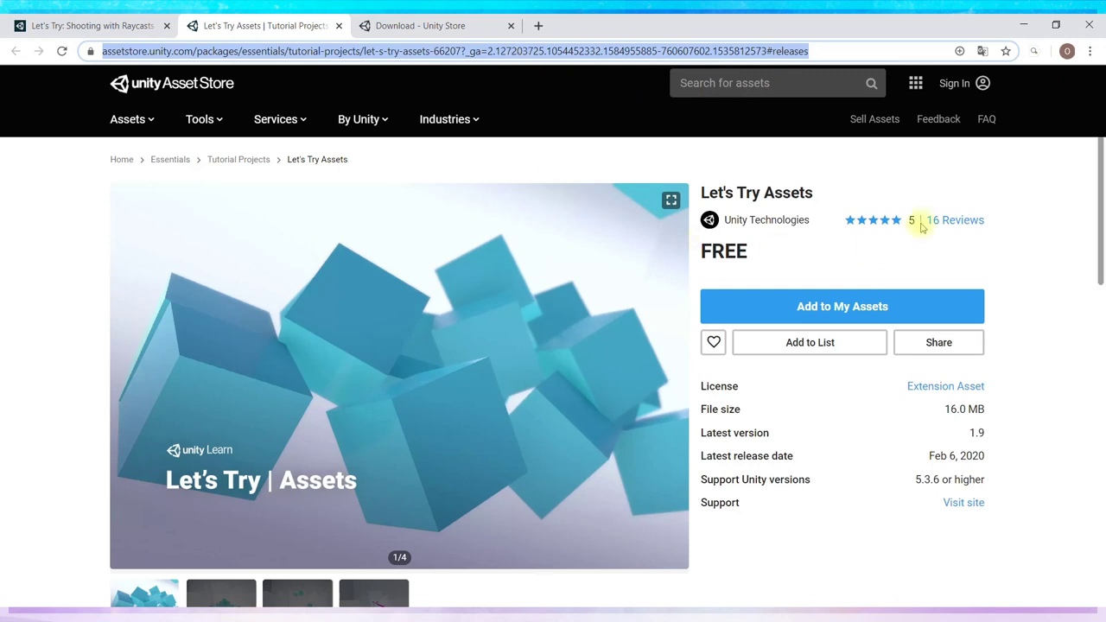
click(702, 192)
drag(702, 192, 814, 204)
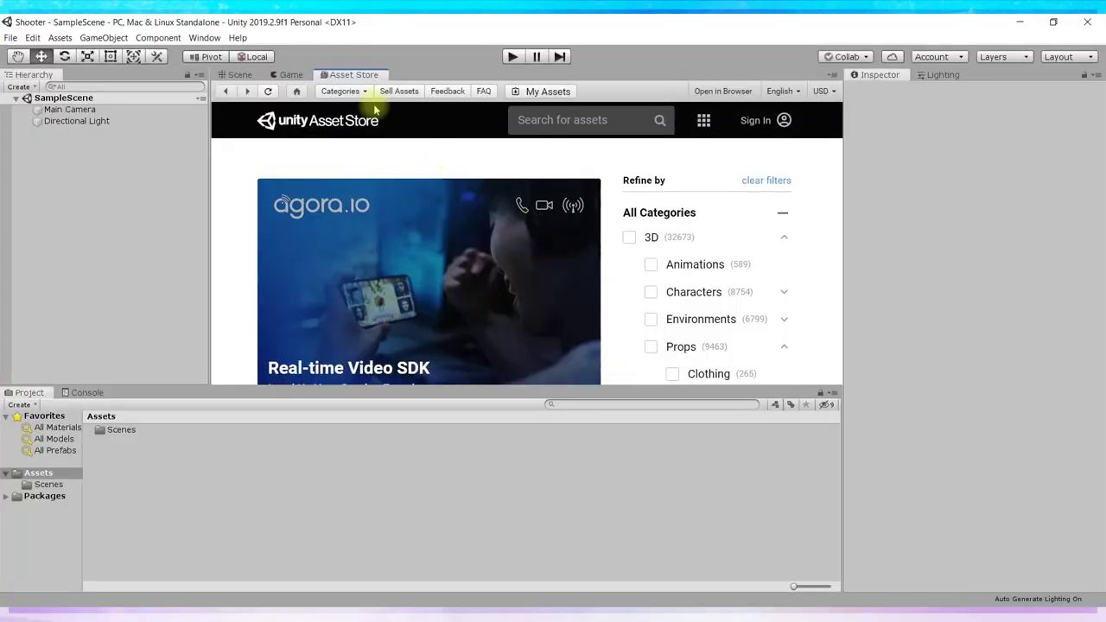
- Search the editor's Asset Store for 'Let's Try Assets'
click(562, 118)
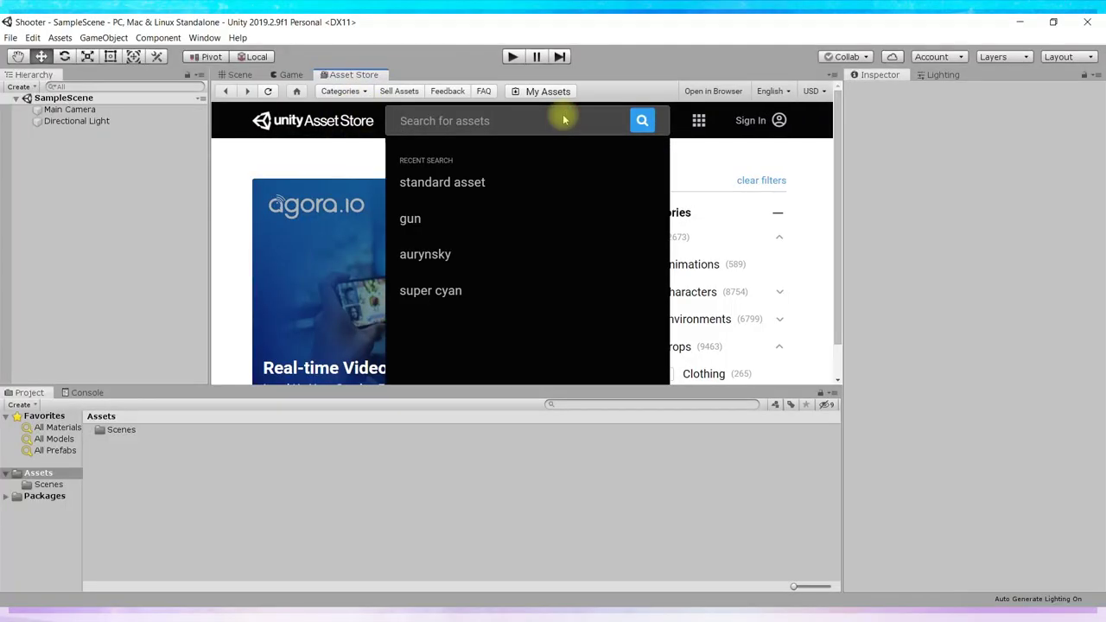
text(Let's Try Assets)
key(Return)
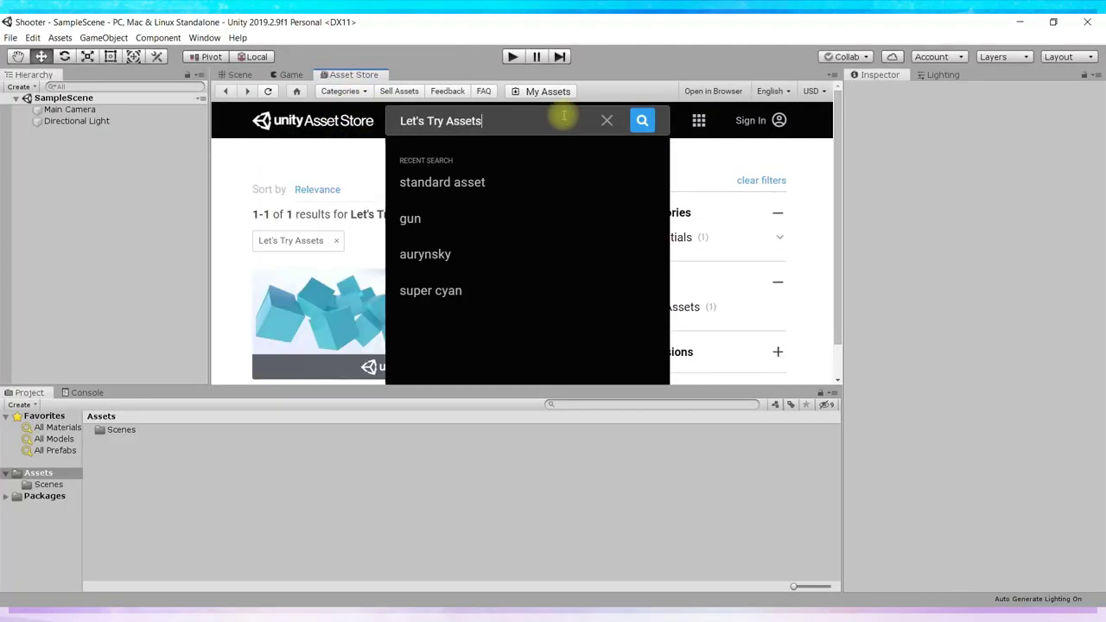
mouse_move(360, 279)
click(381, 171)
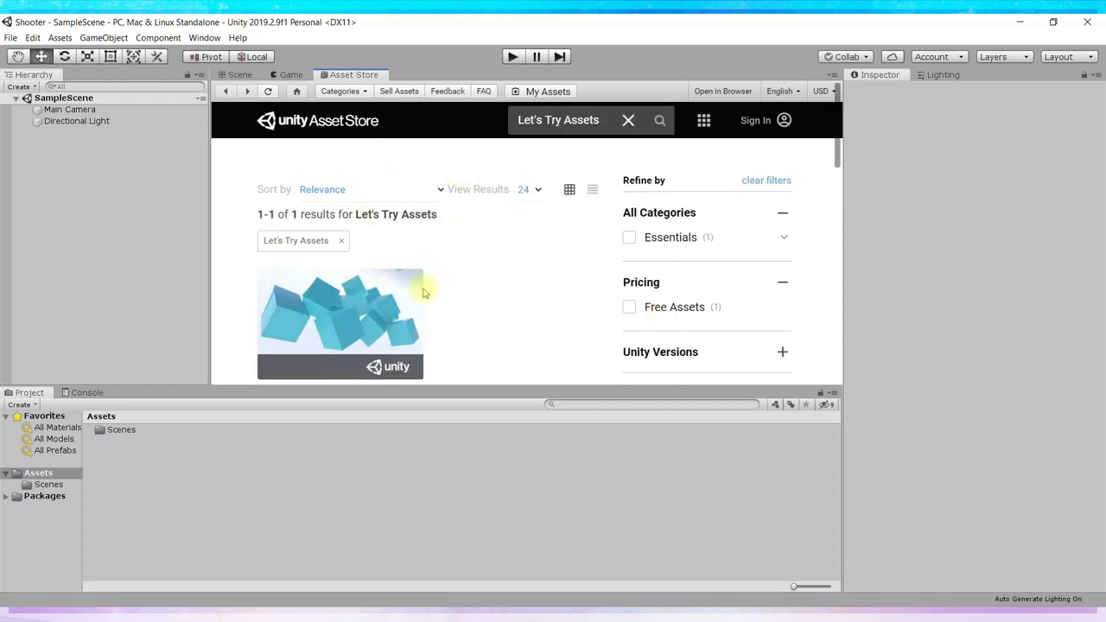
- Open the Let's Try Assets package page, start its import, and install its dependencies
key(ctrl+c)
click(367, 311)
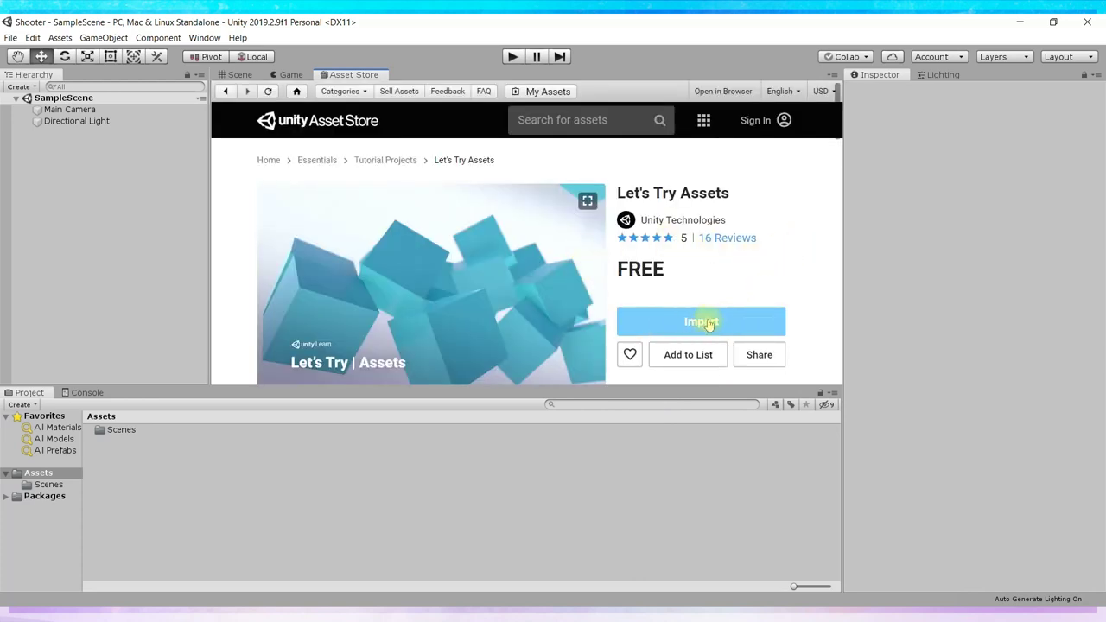
key(ctrl+v)
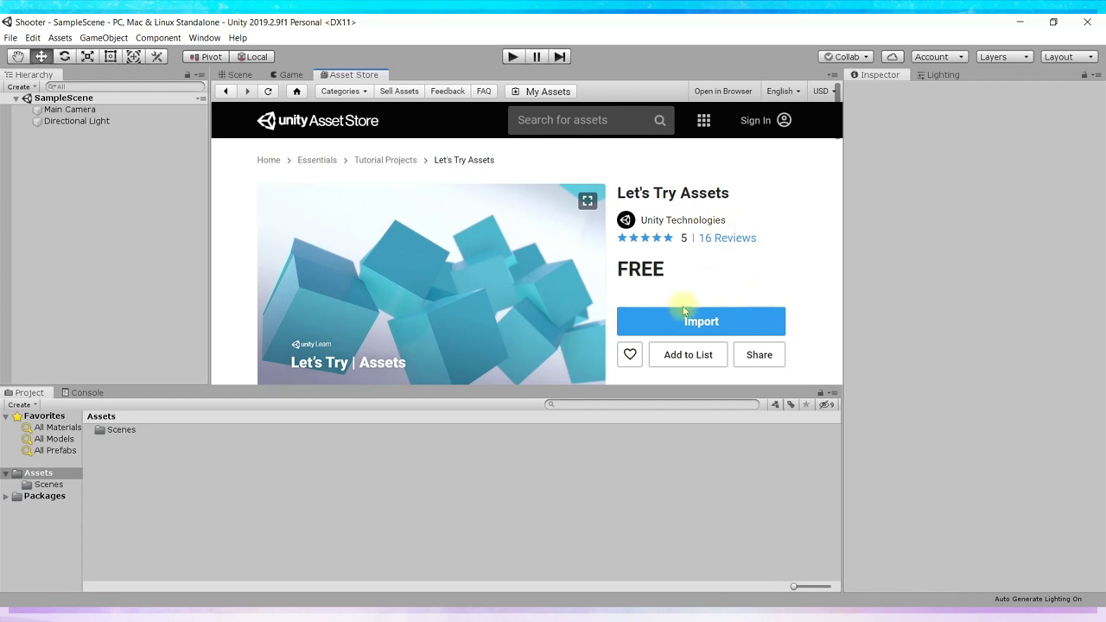
click(695, 328)
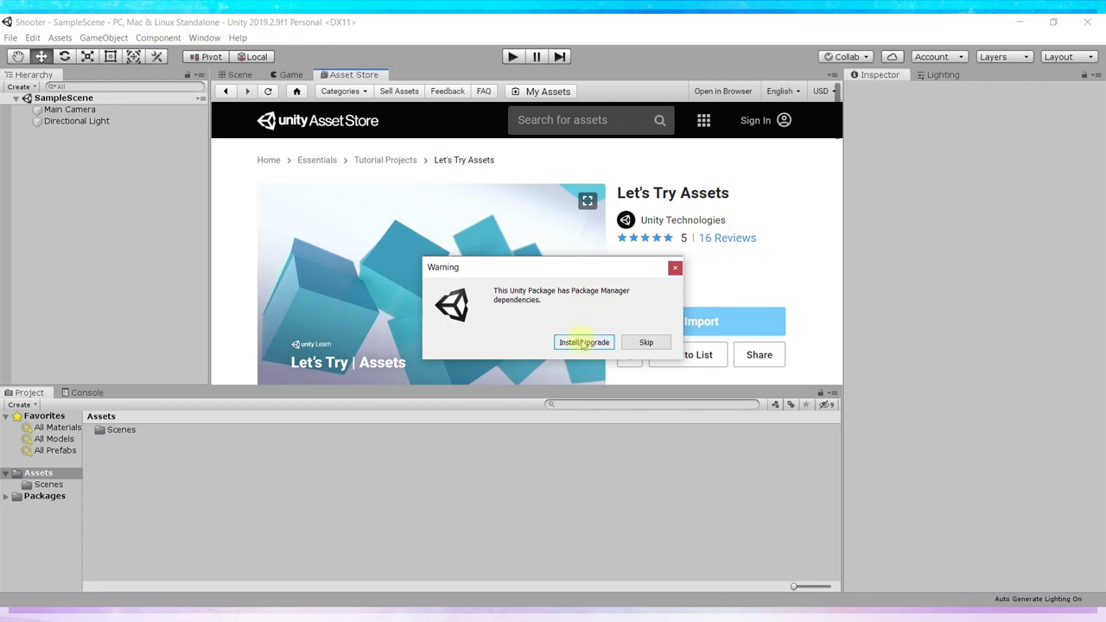
click(584, 343)
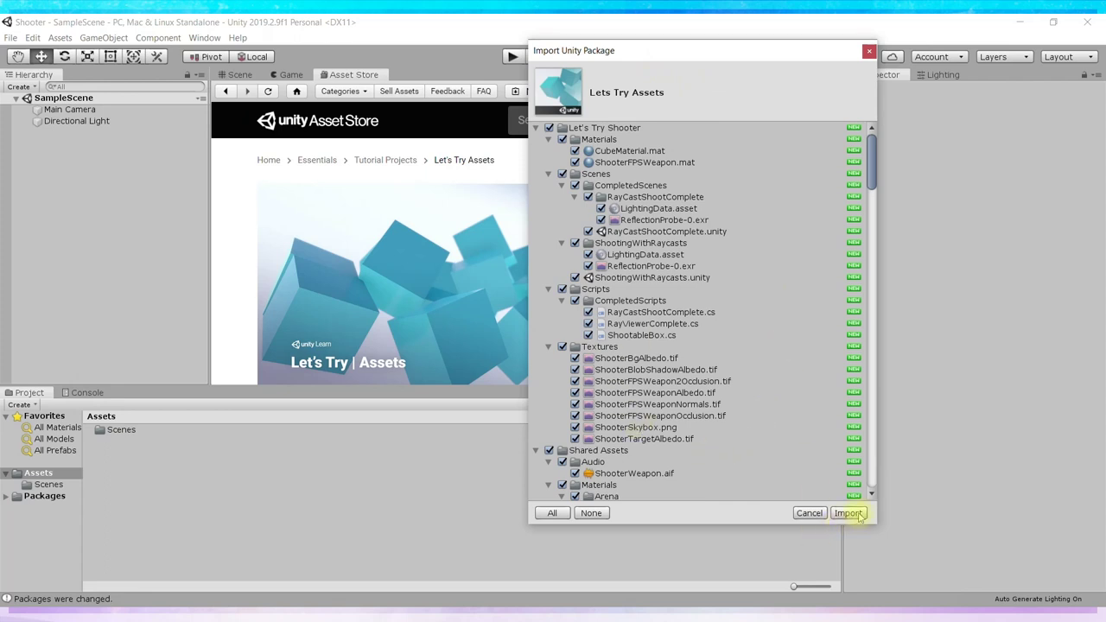
- Import all Let's Try Assets files, reload the scene, and open the Let's Try Shooter folder
click(848, 514)
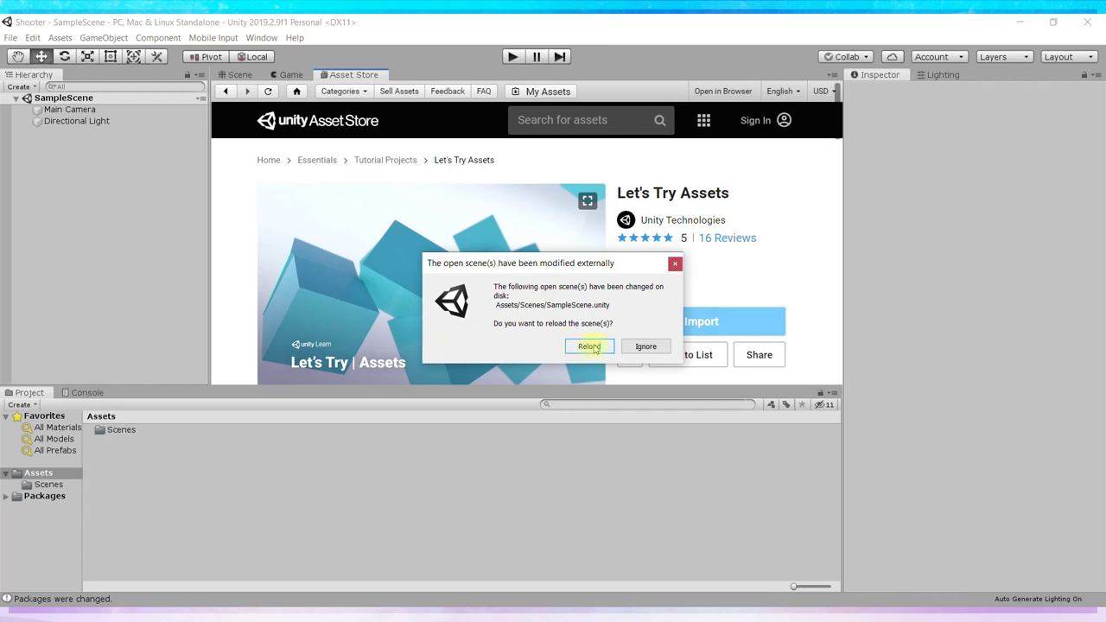
click(590, 346)
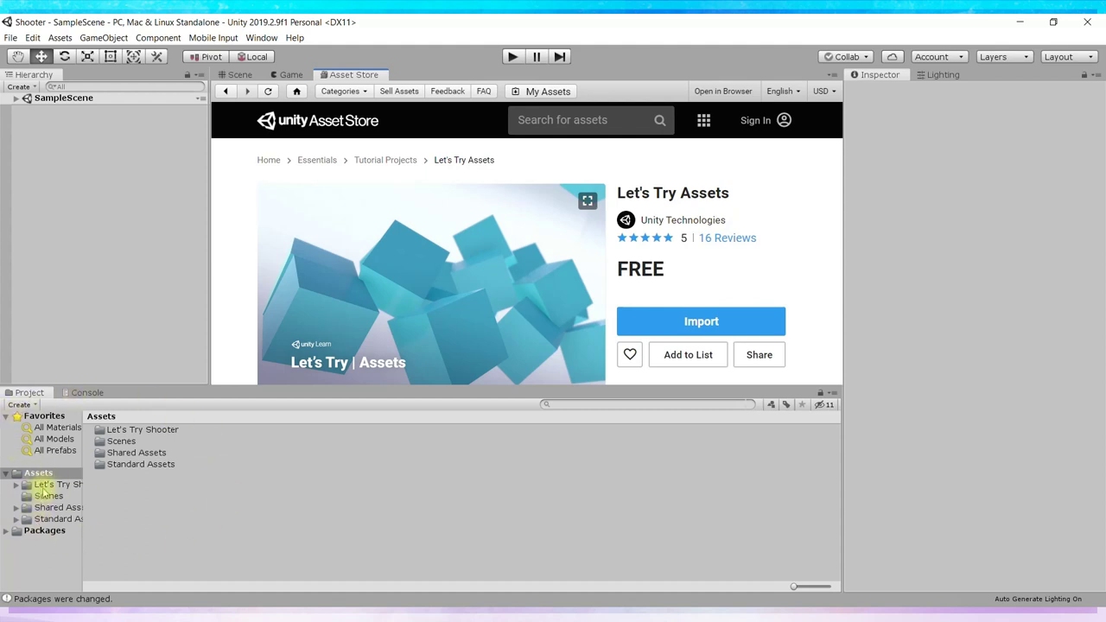
click(46, 486)
drag(84, 502, 159, 505)
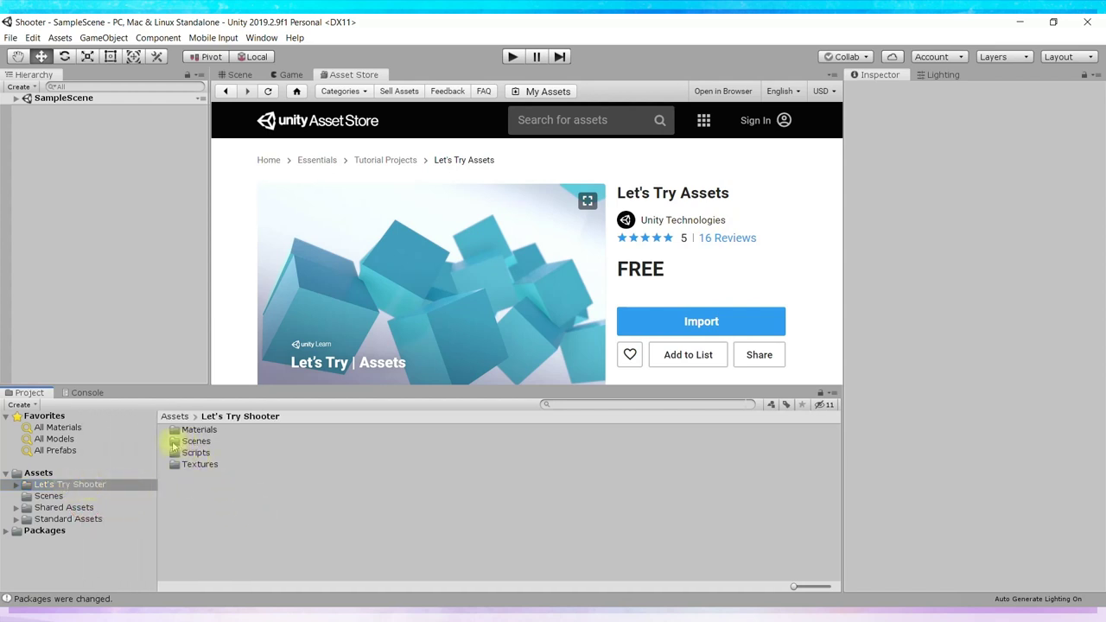
- Open Scenes > CompletedScenes > RayCastShootComplete, orbit around the level, and enter Play mode
double_click(174, 443)
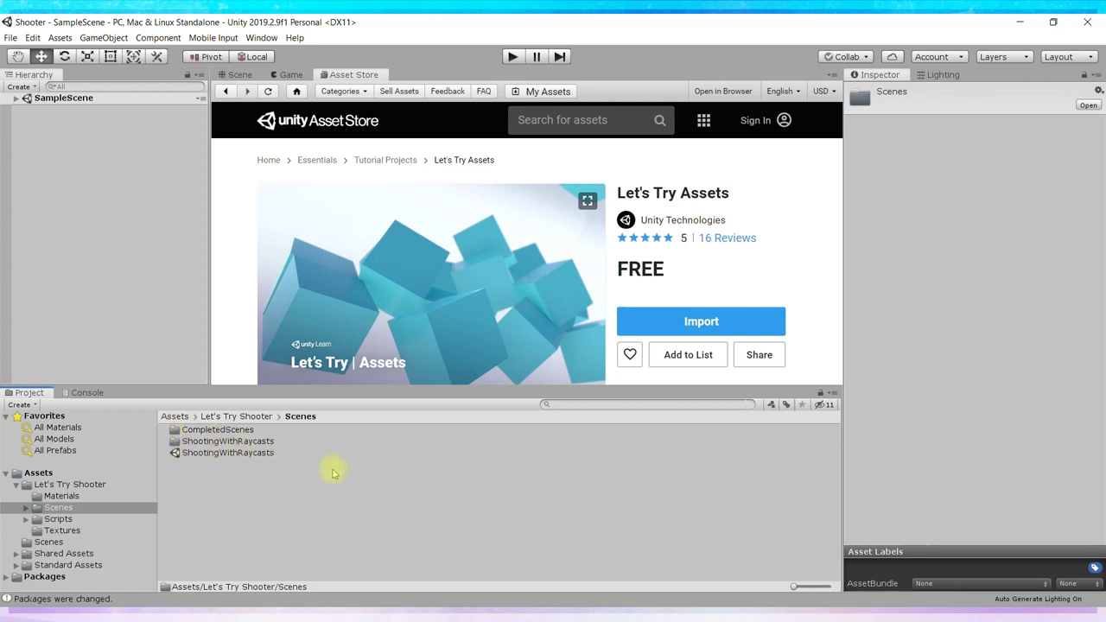
double_click(200, 431)
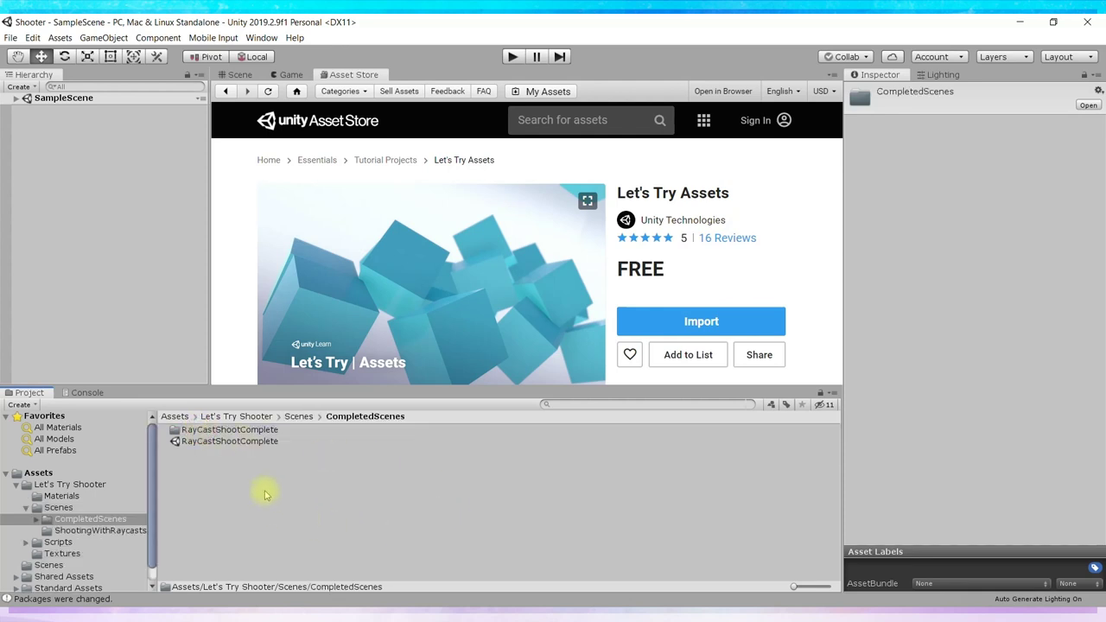
double_click(221, 441)
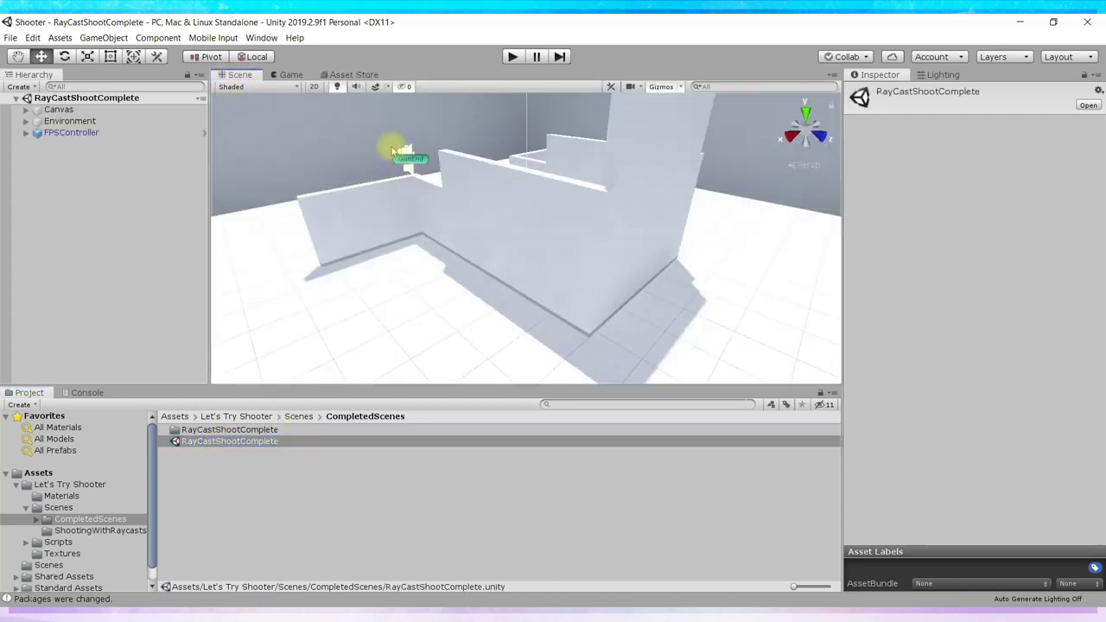
mouse_move(305, 276)
alt+mouse_down()
mouse_move(459, 290)
mouse_move(420, 293)
alt+mouse_up()
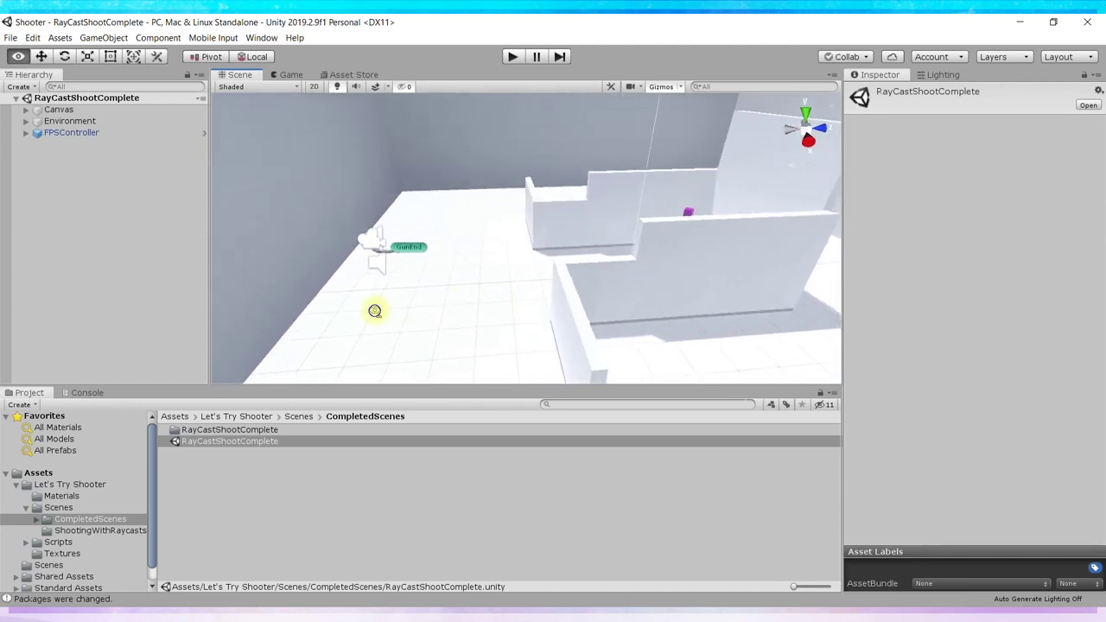
alt+drag(420, 294, 470, 328)
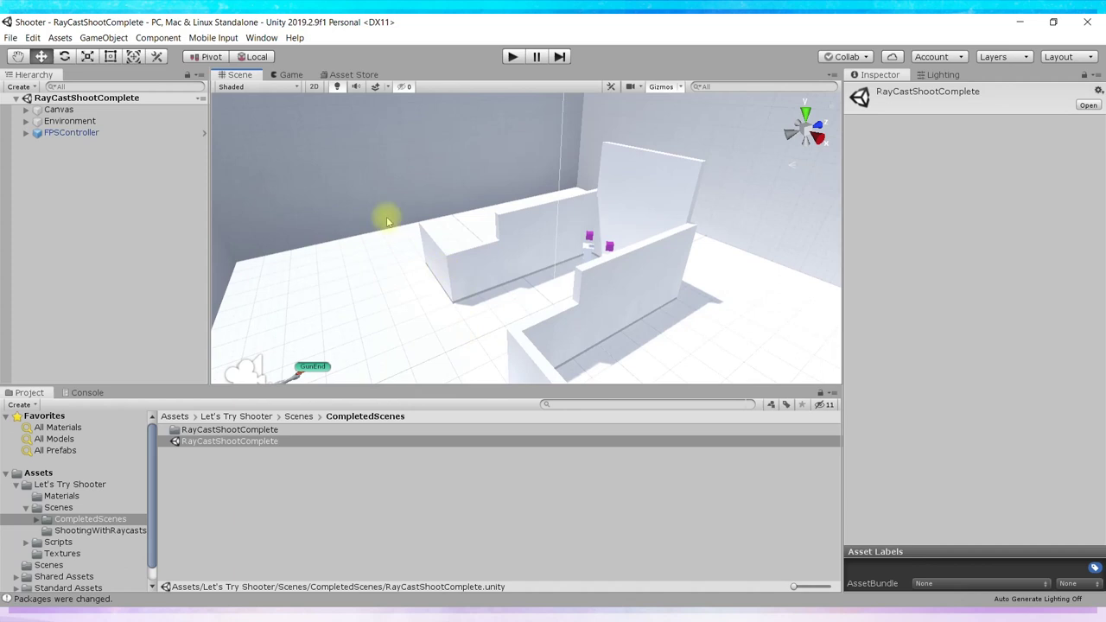
click(513, 57)
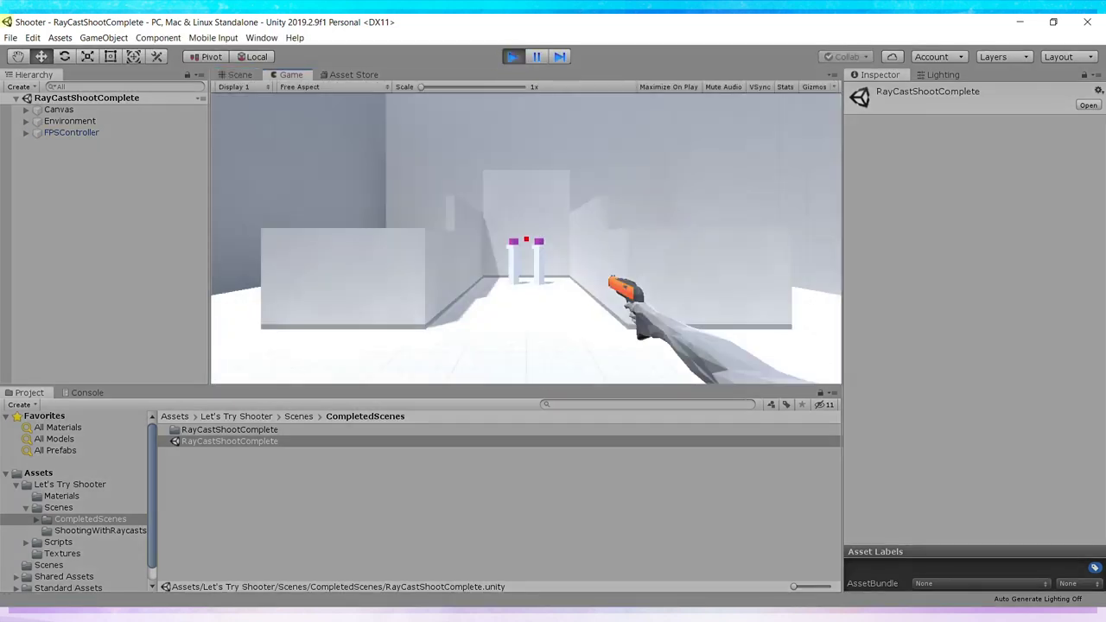
- Fire two raycast shots at the target, exit Play mode, and go back up to the Scenes folder
click(526, 239)
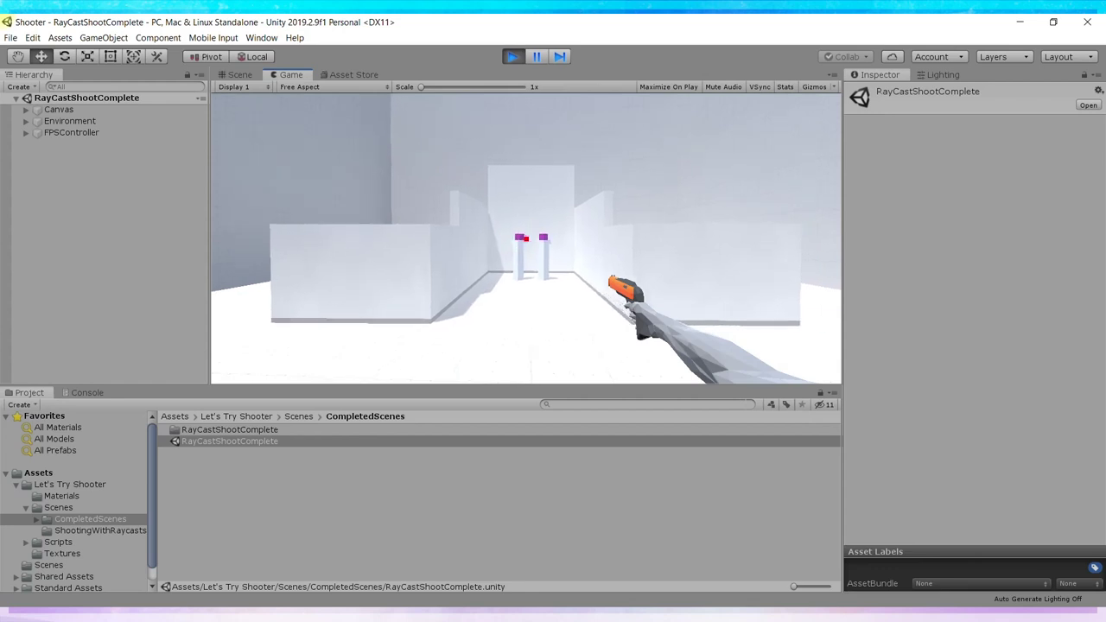
click(526, 239)
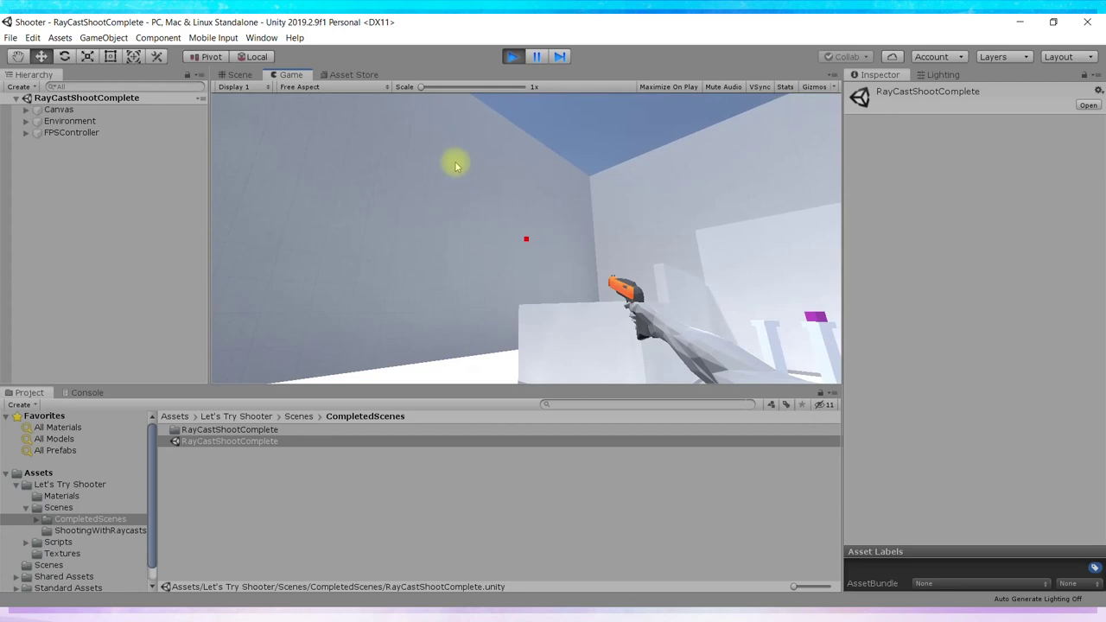
click(515, 58)
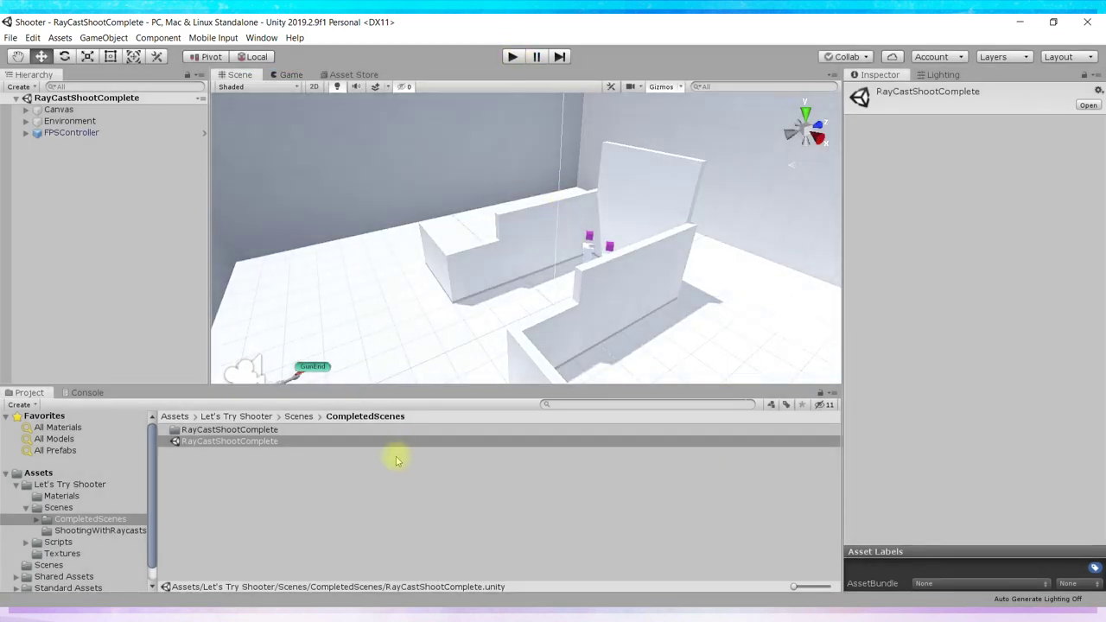
click(296, 417)
- Open the ShootingWithRaycasts scene from the Scenes folder
key(Escape)
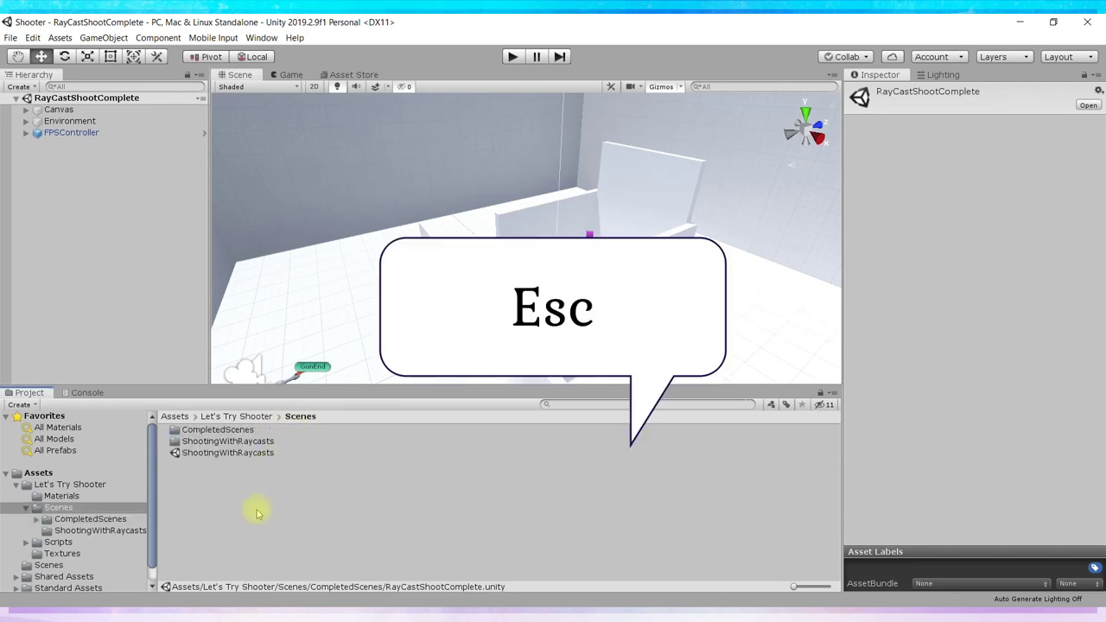
click(212, 452)
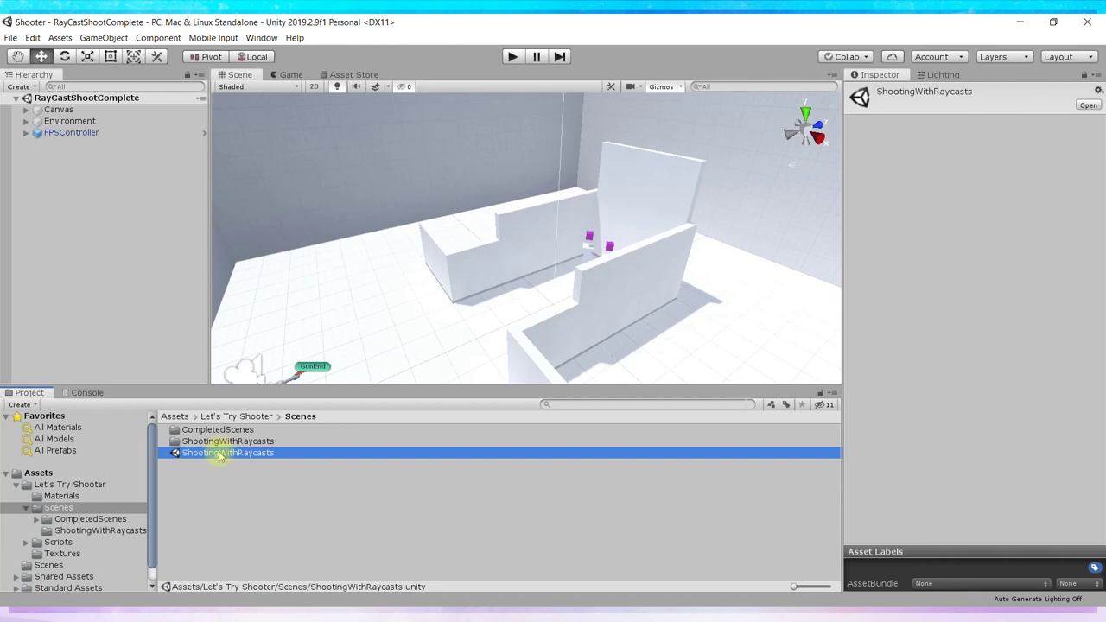
double_click(219, 454)
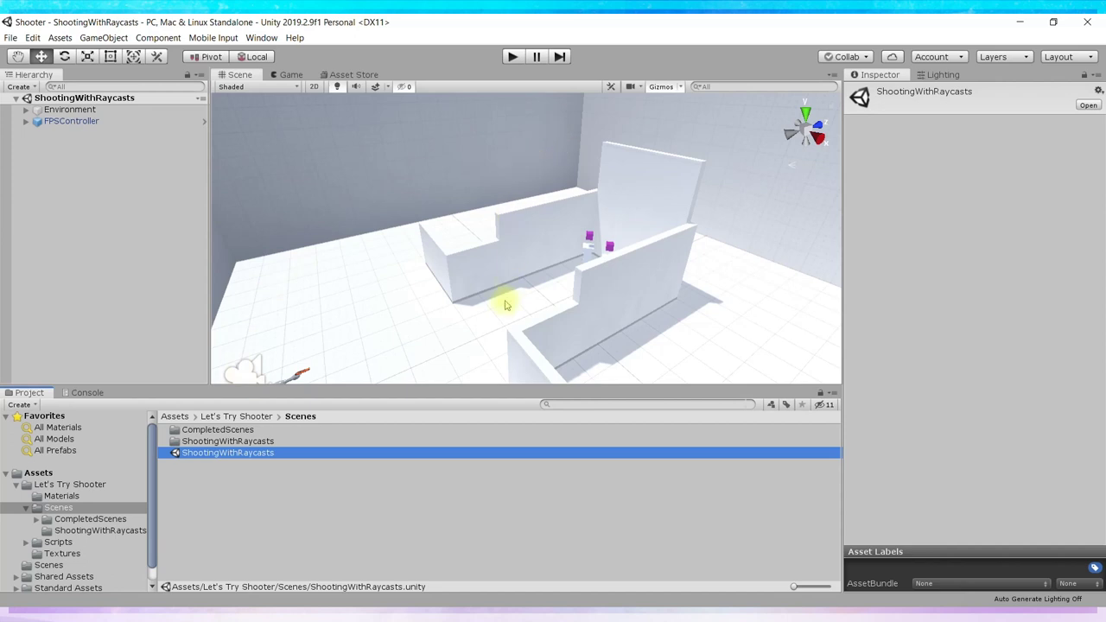
- Play-test the scene, walking backward and forward with S and W, then stop with Ctrl+P
click(512, 57)
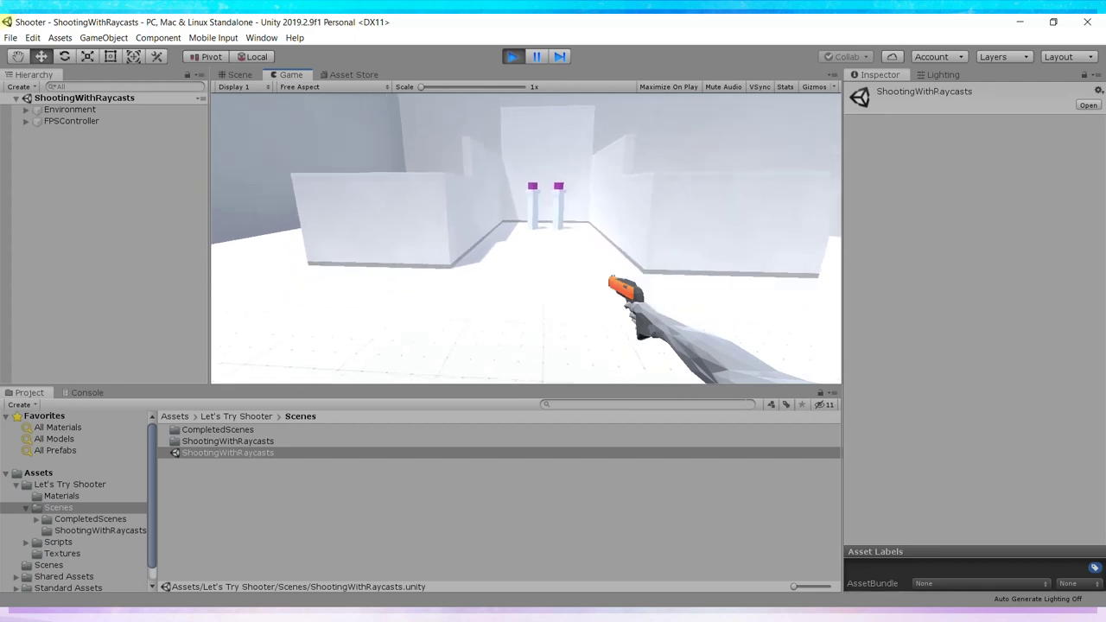
key(s)
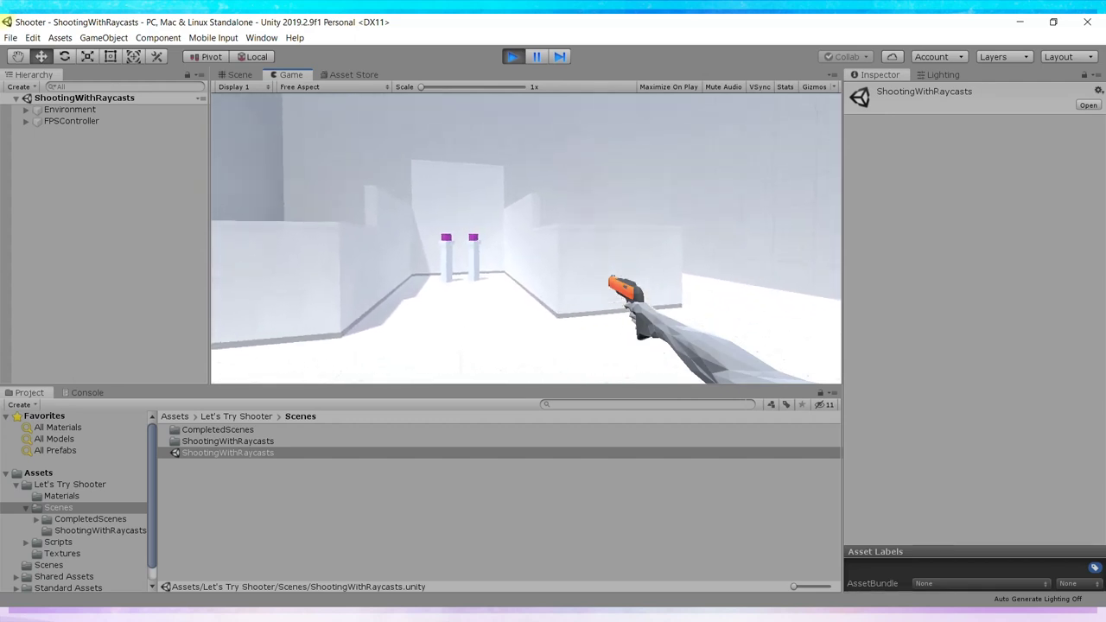
key(w)
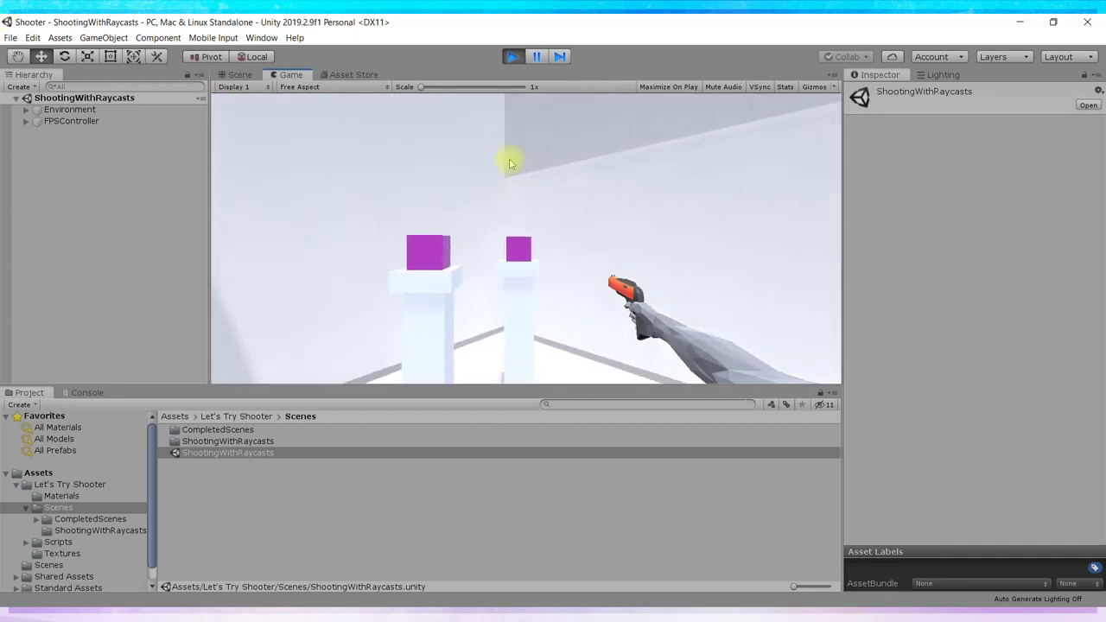
key(ctrl+p)
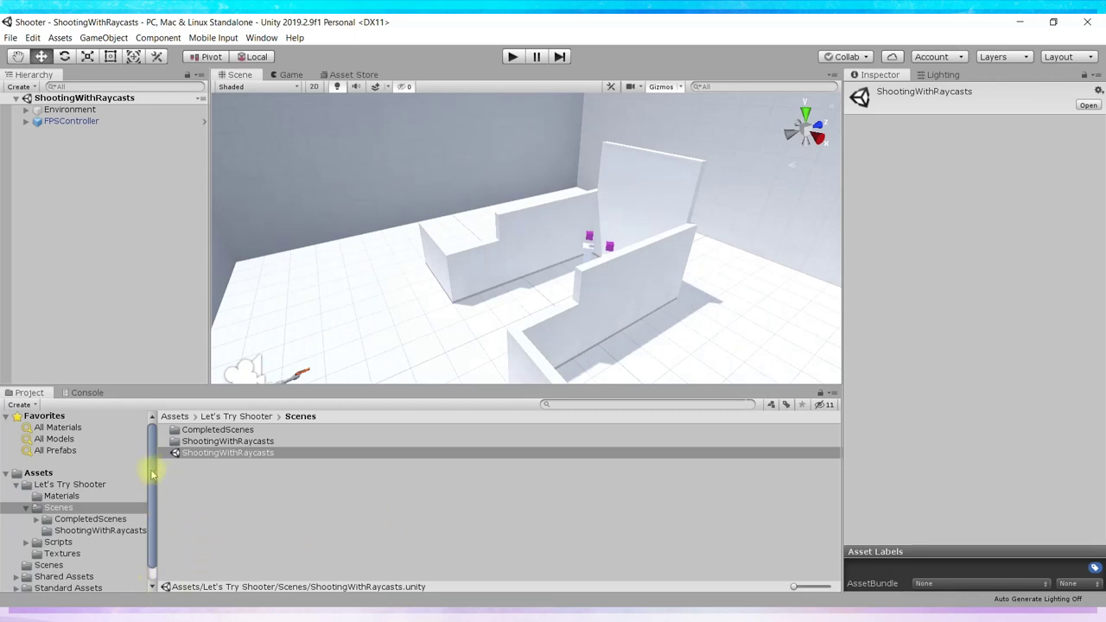
- Browse to Standard Assets > Characters > FirstPersonCharacter > Prefabs and compare the FPSController prefab with the scene's FPSController
drag(150, 477, 151, 493)
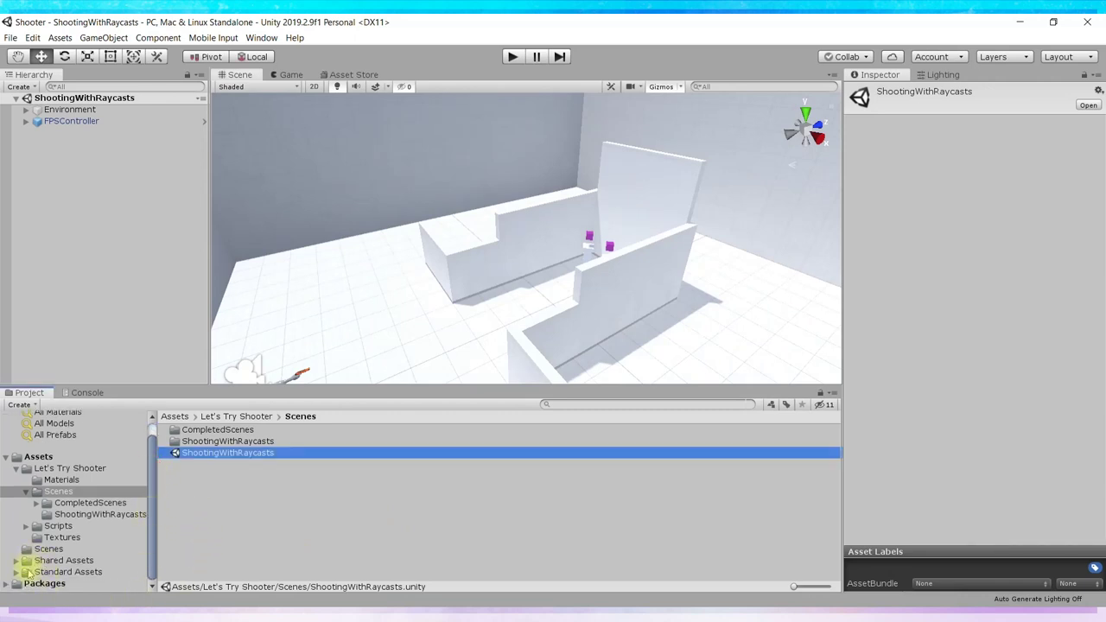
click(26, 574)
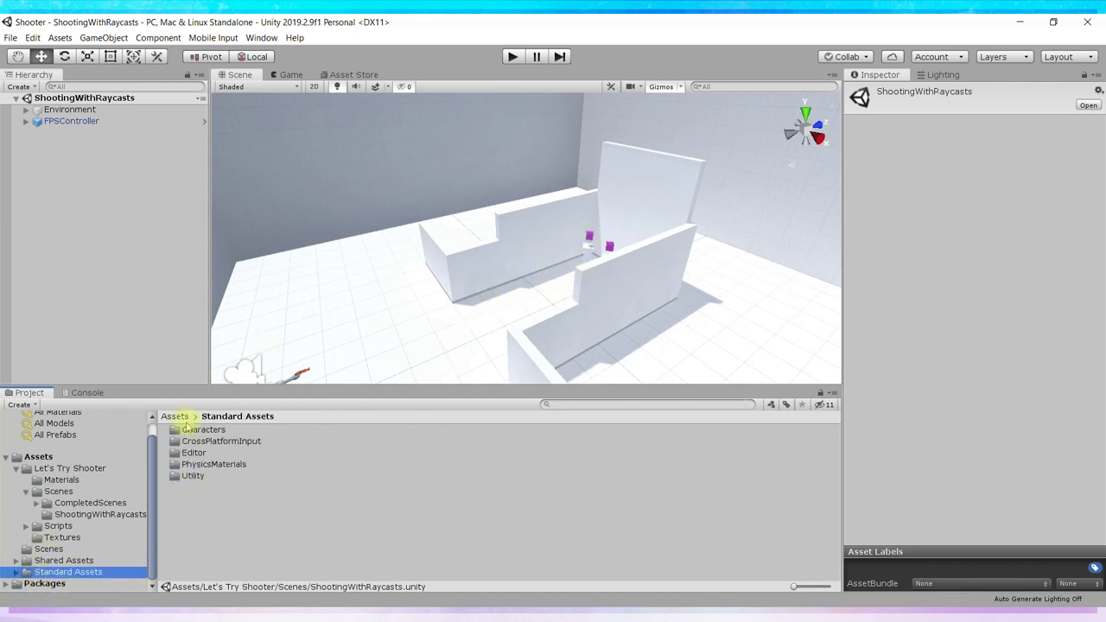
double_click(192, 429)
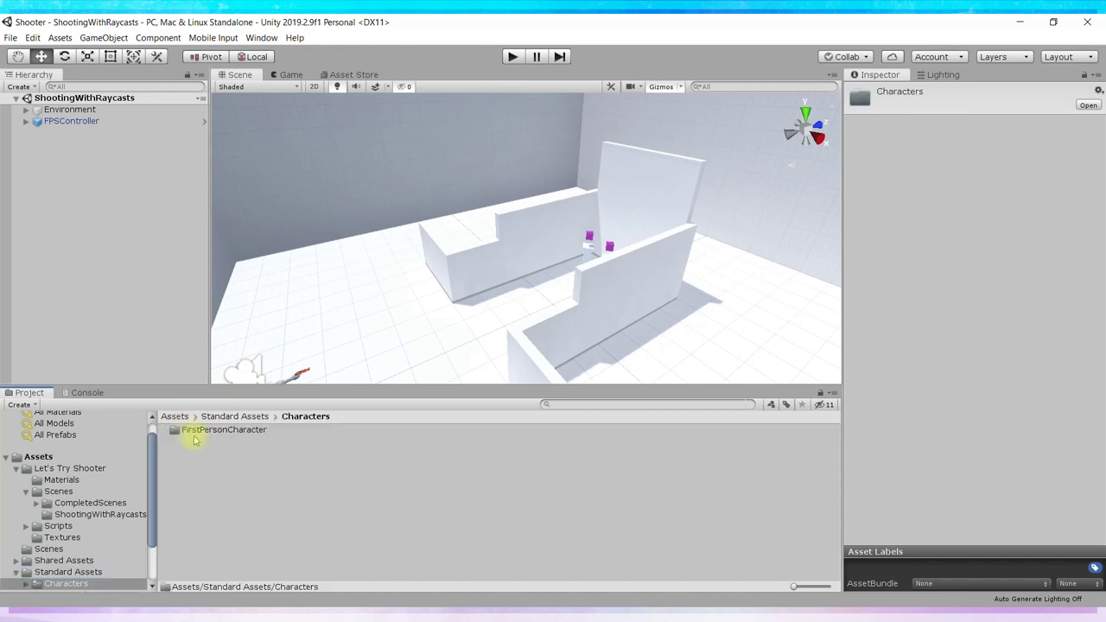
double_click(212, 429)
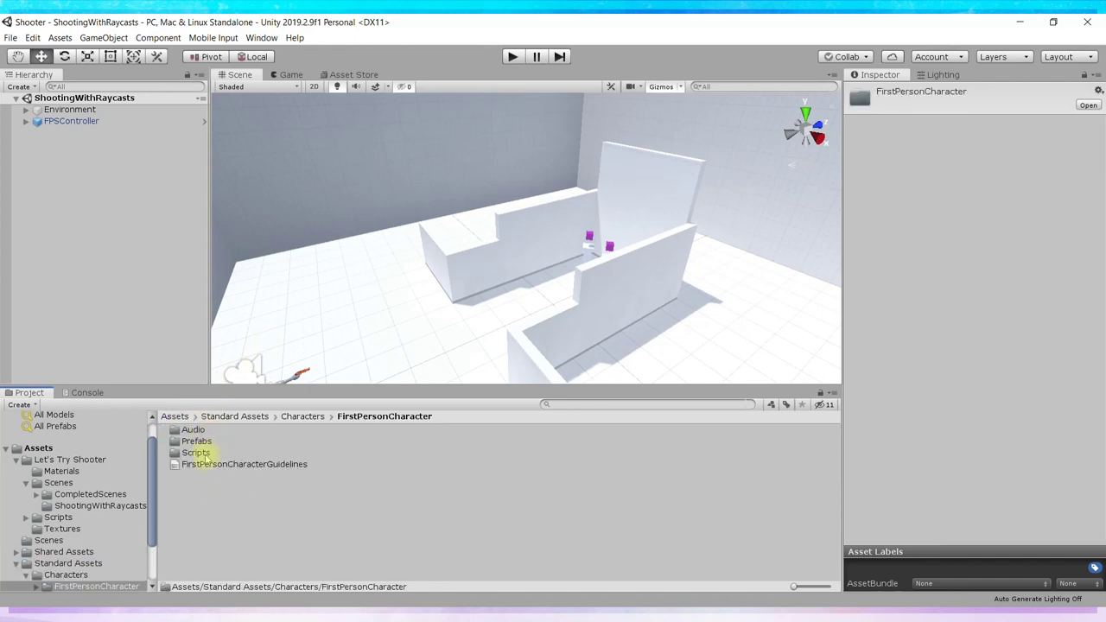
double_click(197, 442)
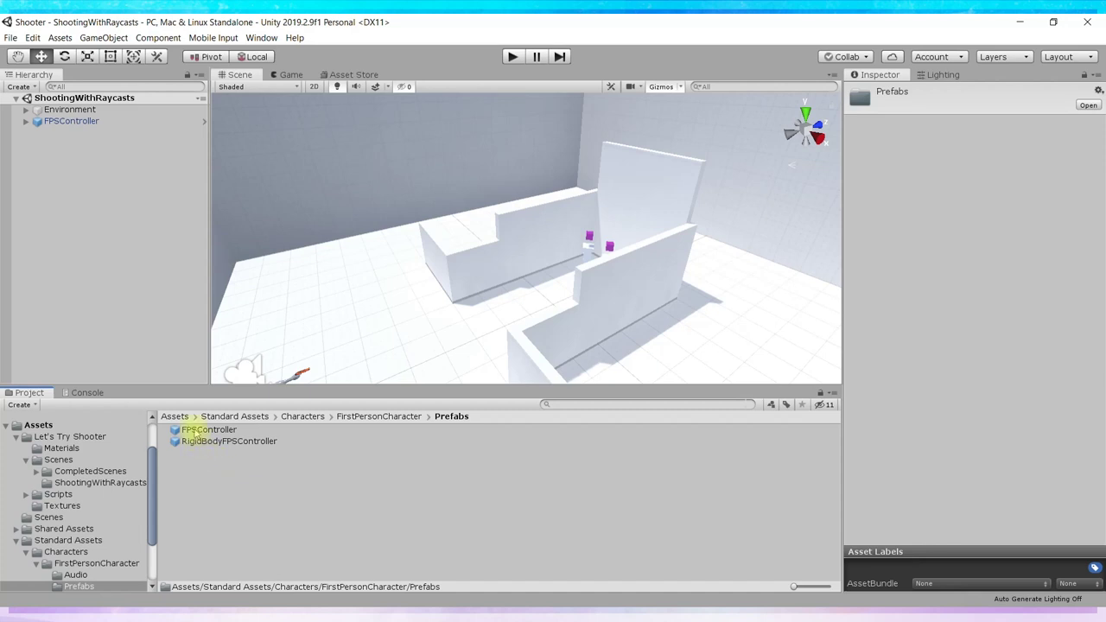
click(192, 429)
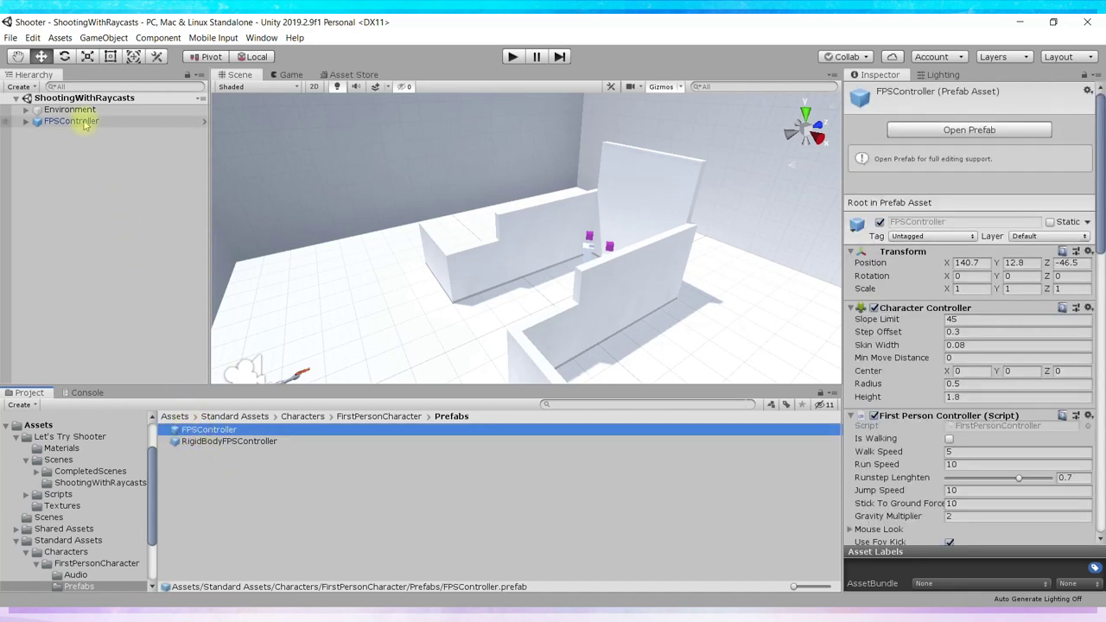
click(52, 121)
- Move the Scene view closer to the player, then start a new search in the Asset Store
scroll(407, 284, up, 5)
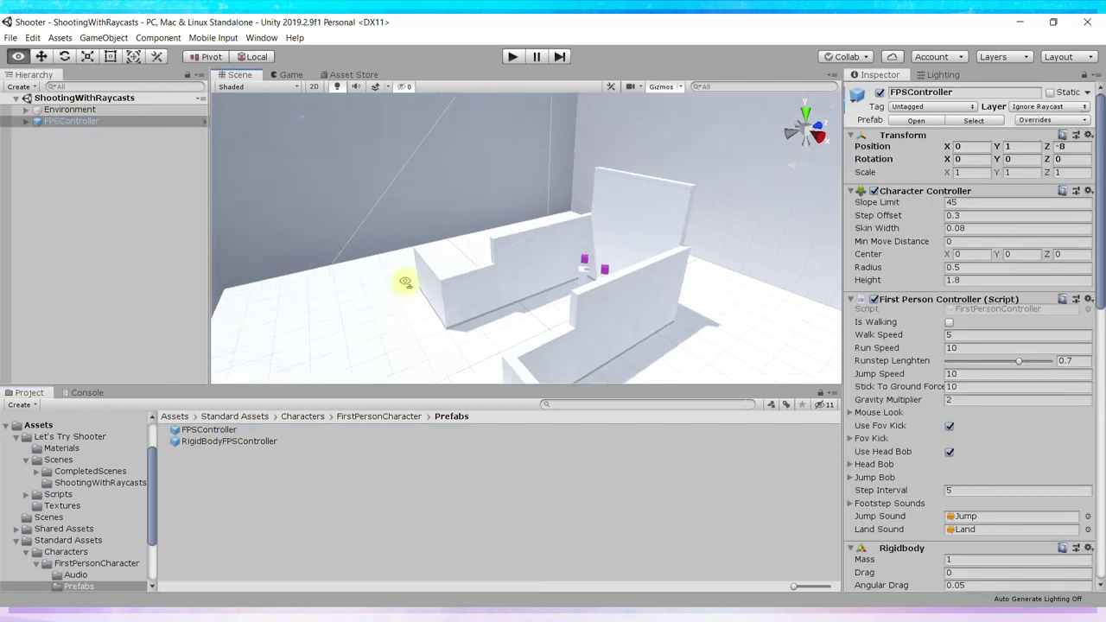
middle_drag(388, 308, 458, 242)
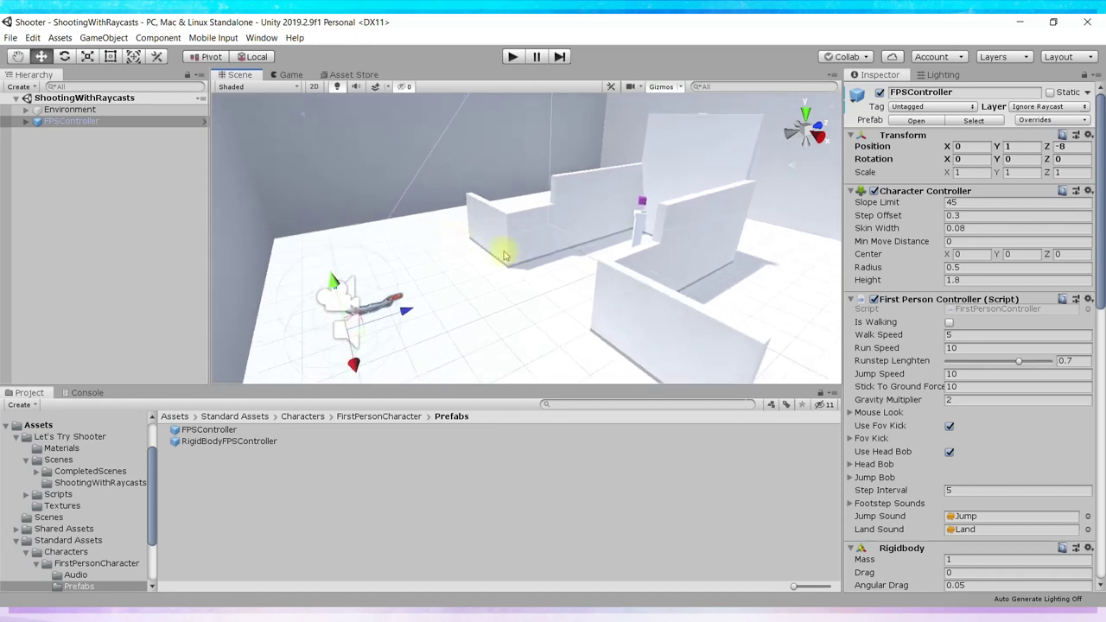
click(345, 74)
click(562, 120)
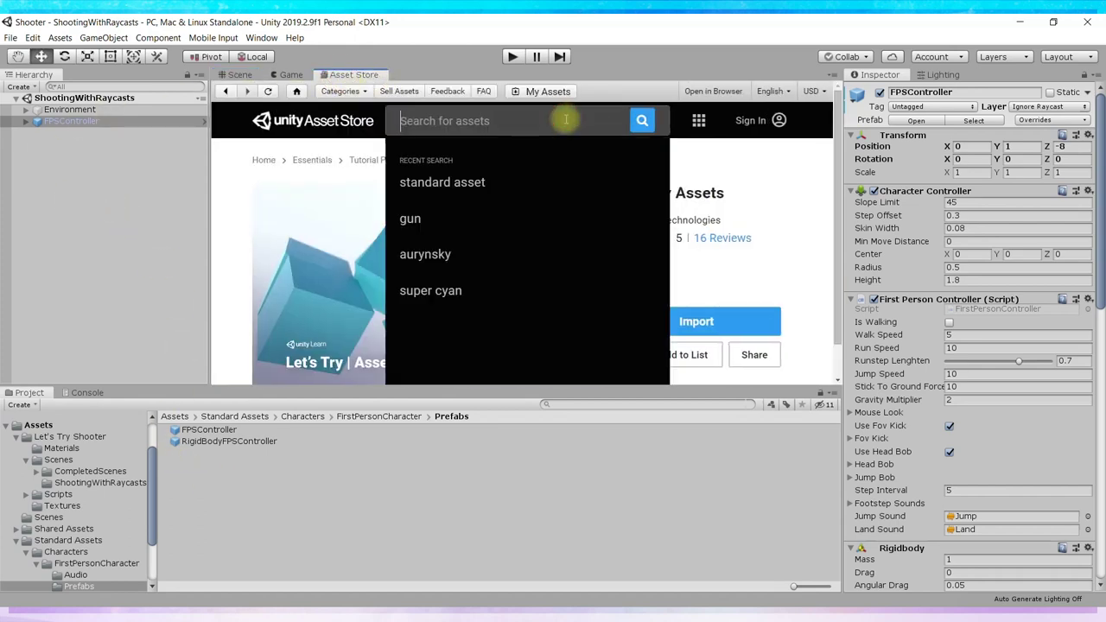
- Search the Asset Store for 'Standard Asset' and open the Standard Assets (for Unity 2017.3) package page
text(Sta)
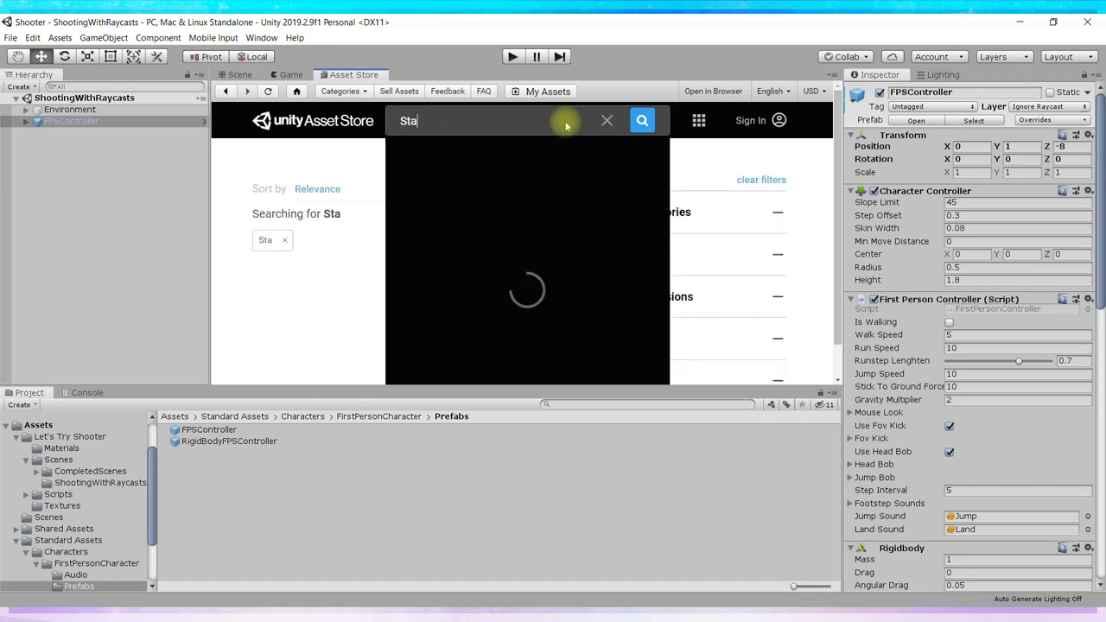
text(ndard A)
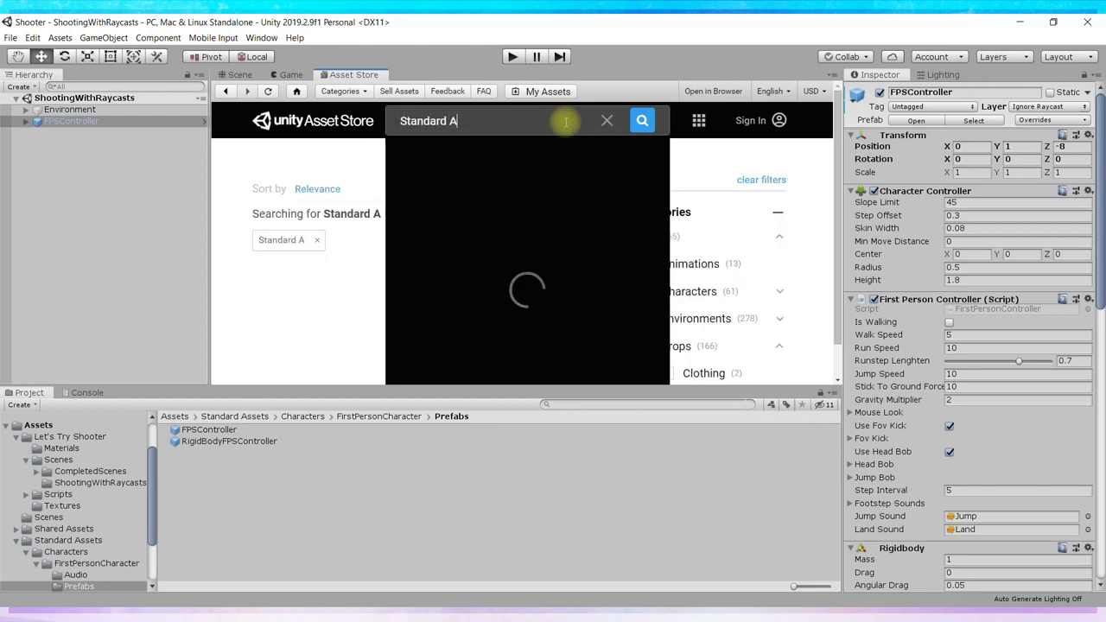
text(ssets)
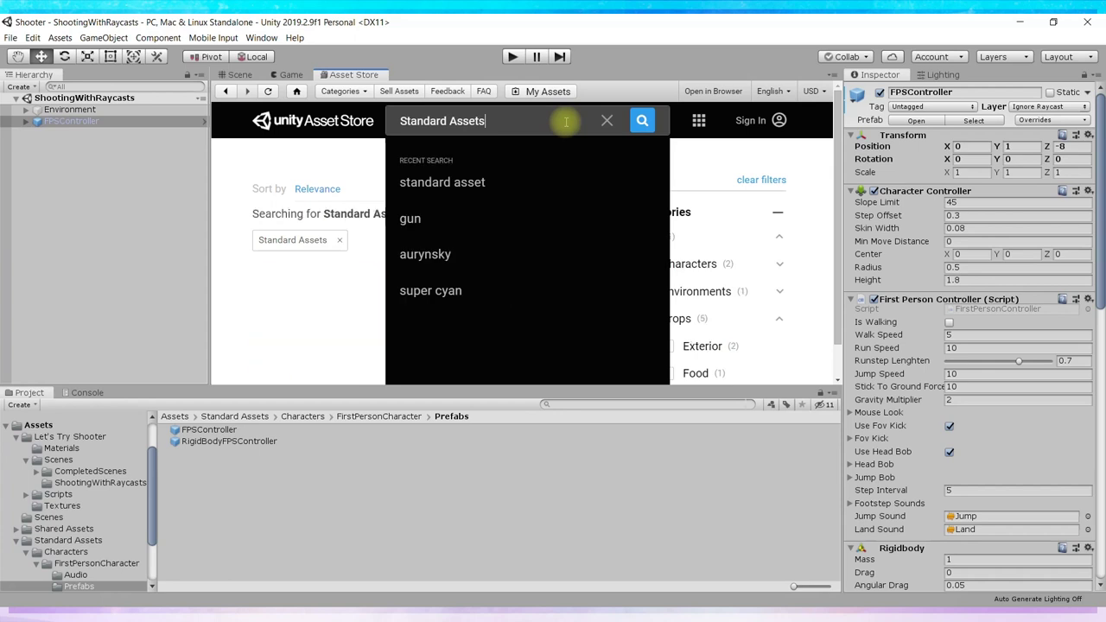
key(Return)
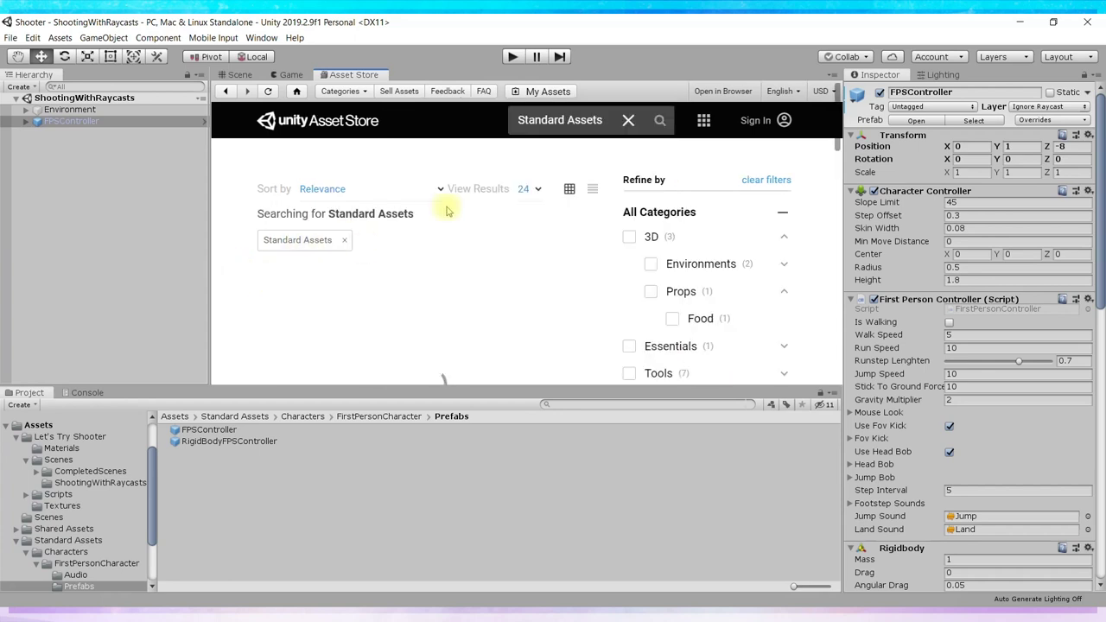
click(530, 278)
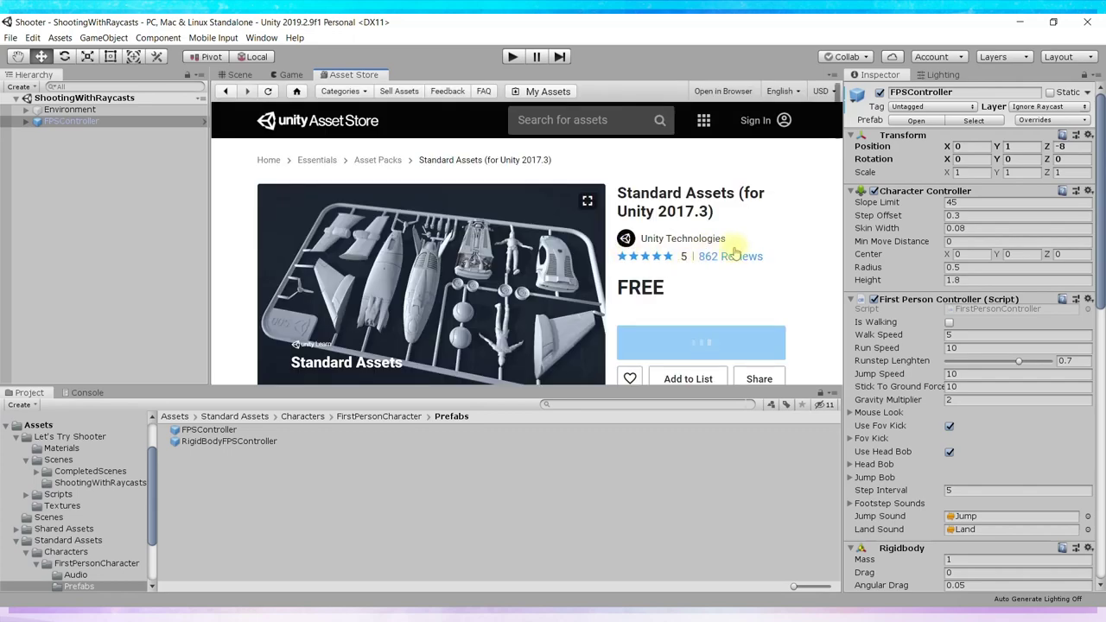
scroll(558, 270, down, 2)
scroll(546, 269, down, 3)
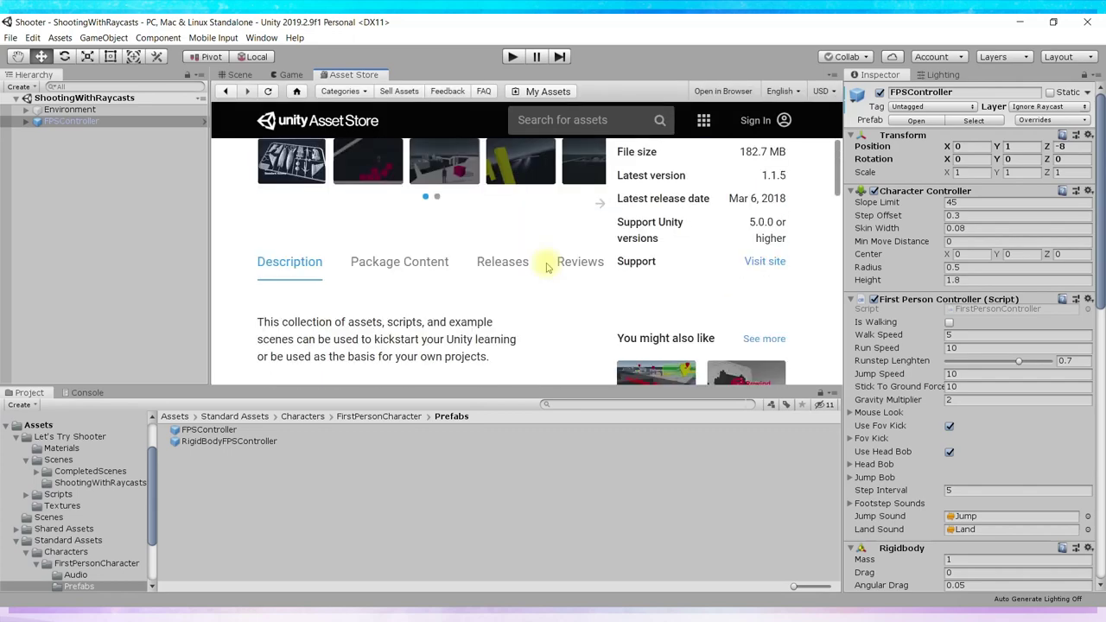
- Review the package's release history, highlighting the current version's release date, then return to the Scene view
click(488, 263)
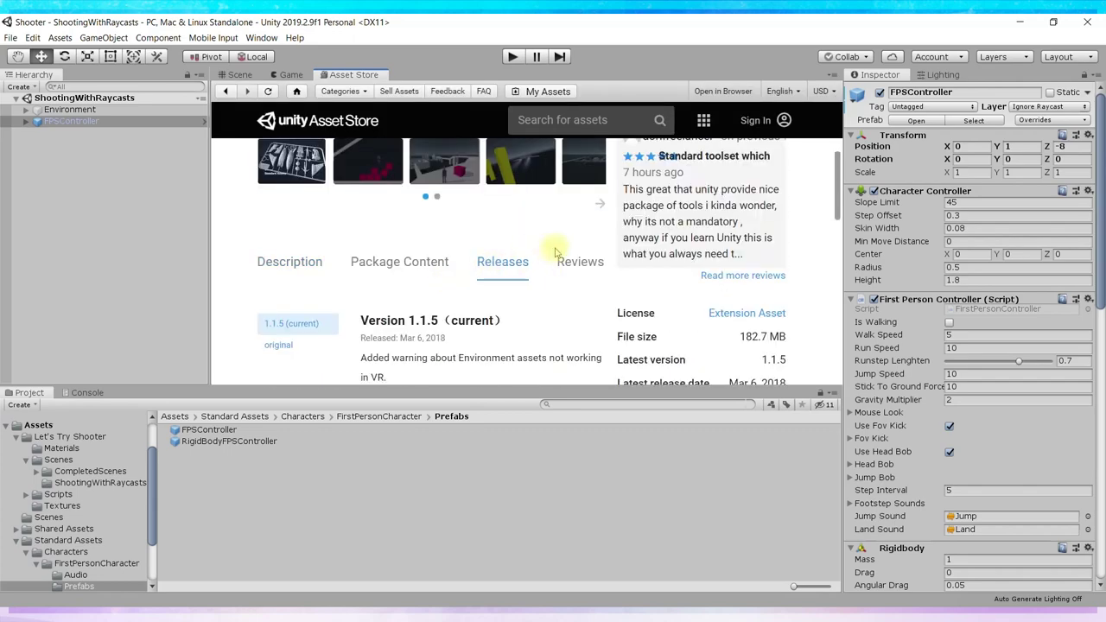
scroll(553, 244, down, 2)
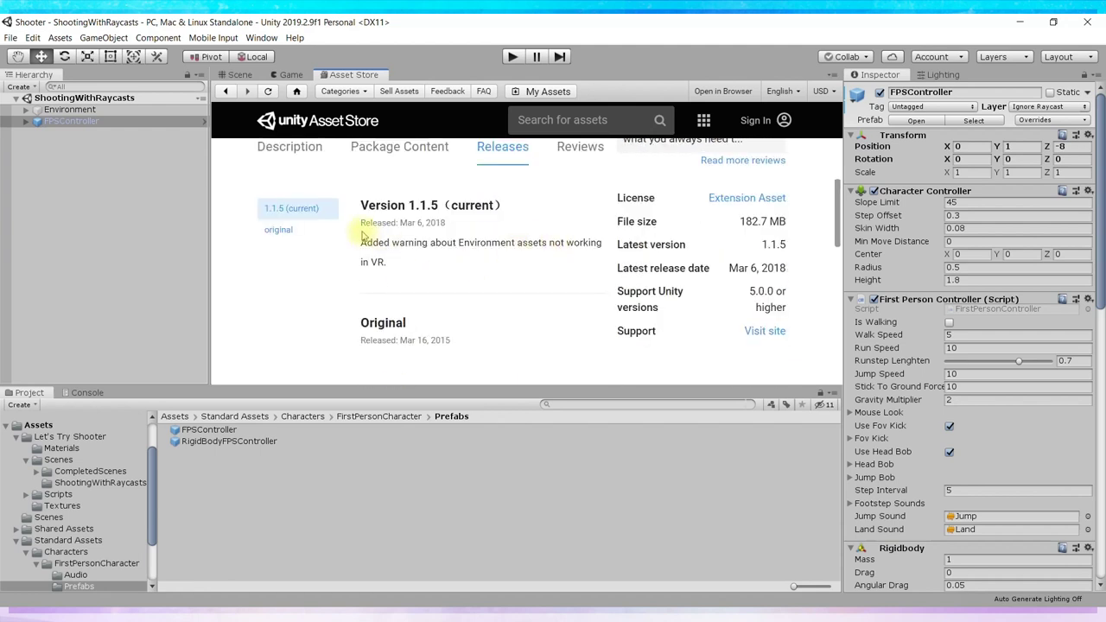
drag(359, 223, 459, 228)
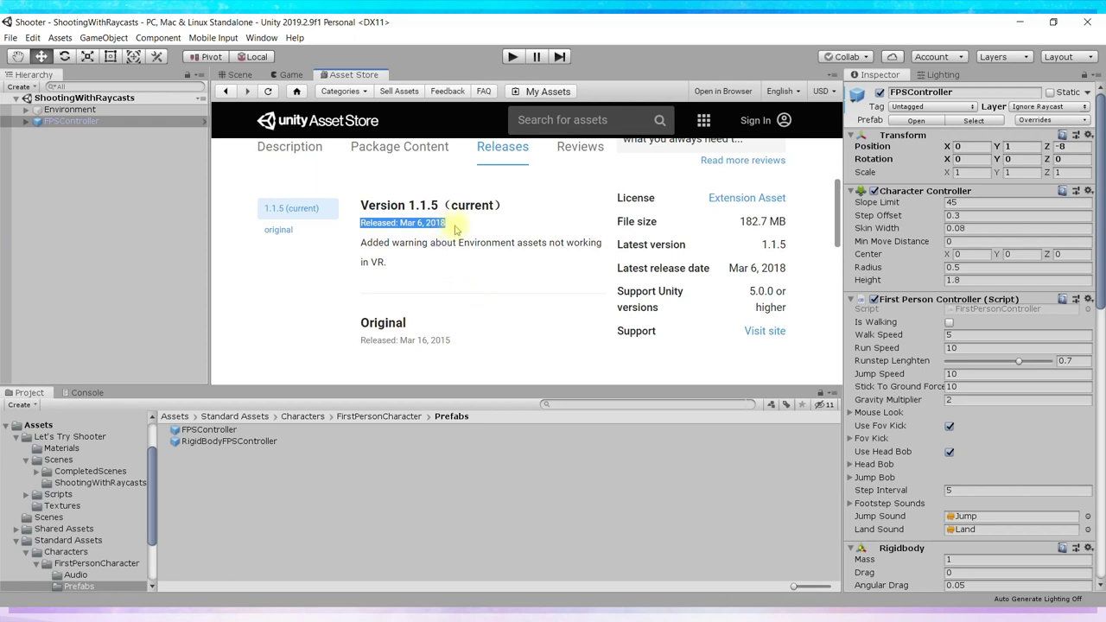
click(428, 223)
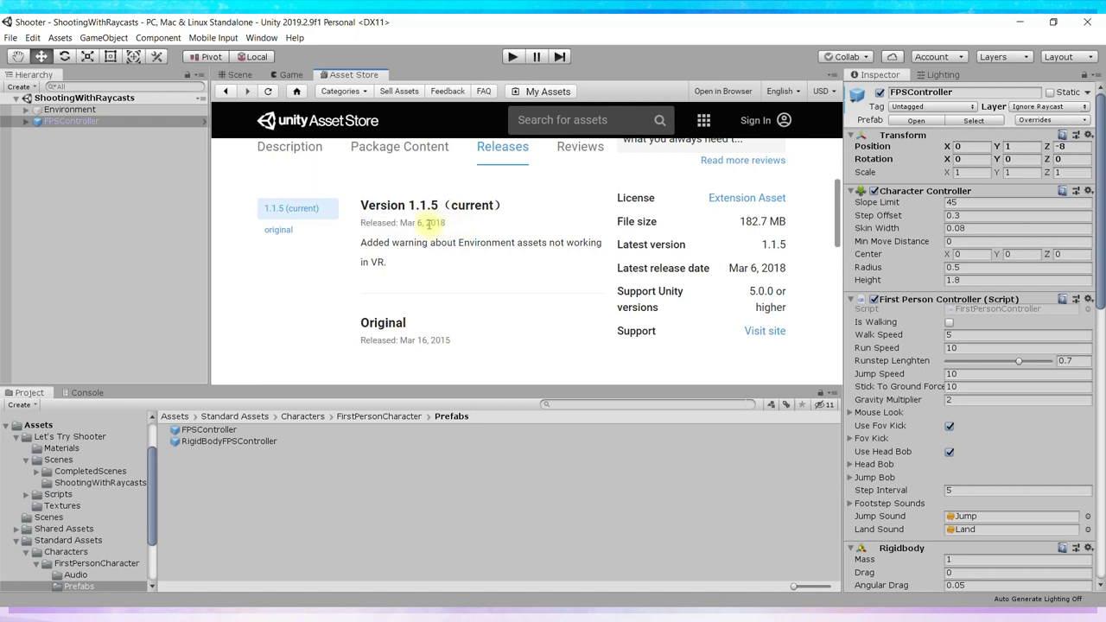
drag(428, 223, 467, 229)
click(459, 231)
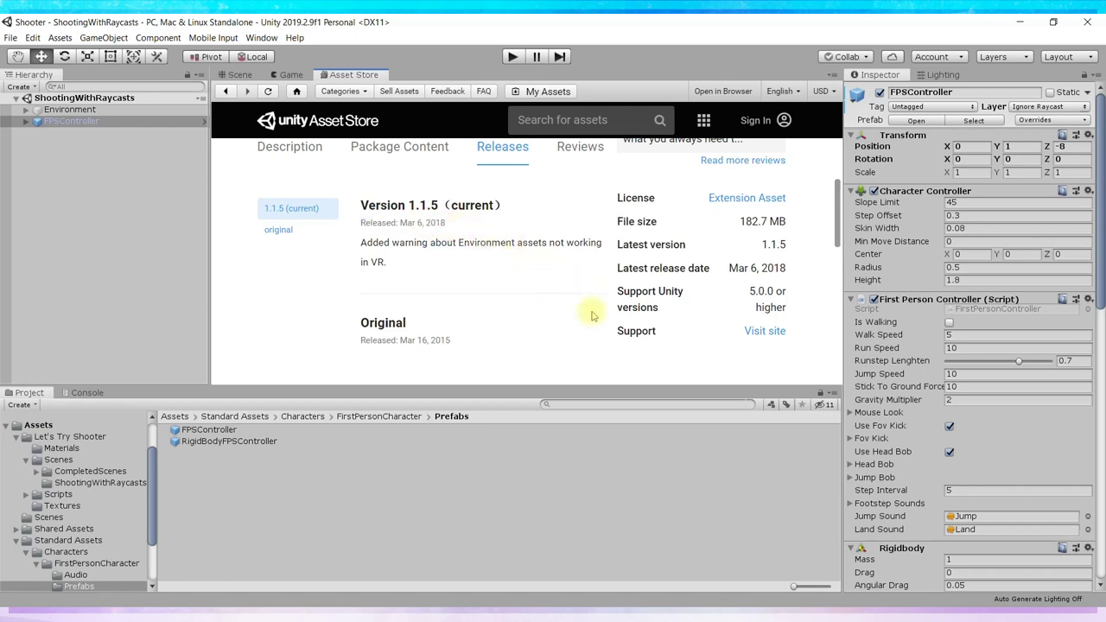
scroll(593, 317, up, 3)
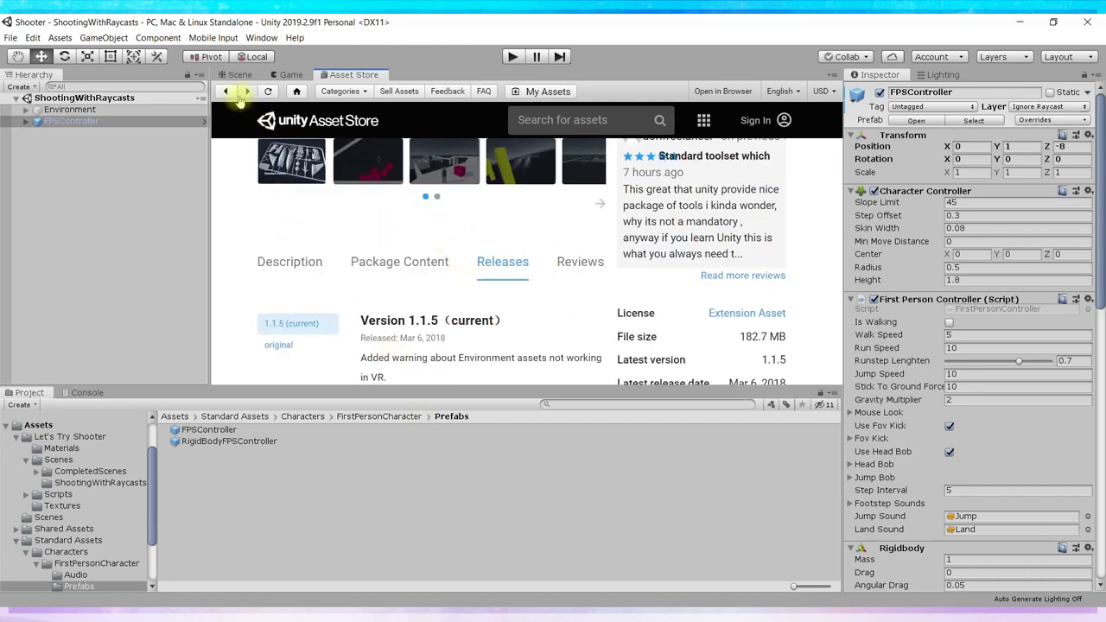
click(232, 76)
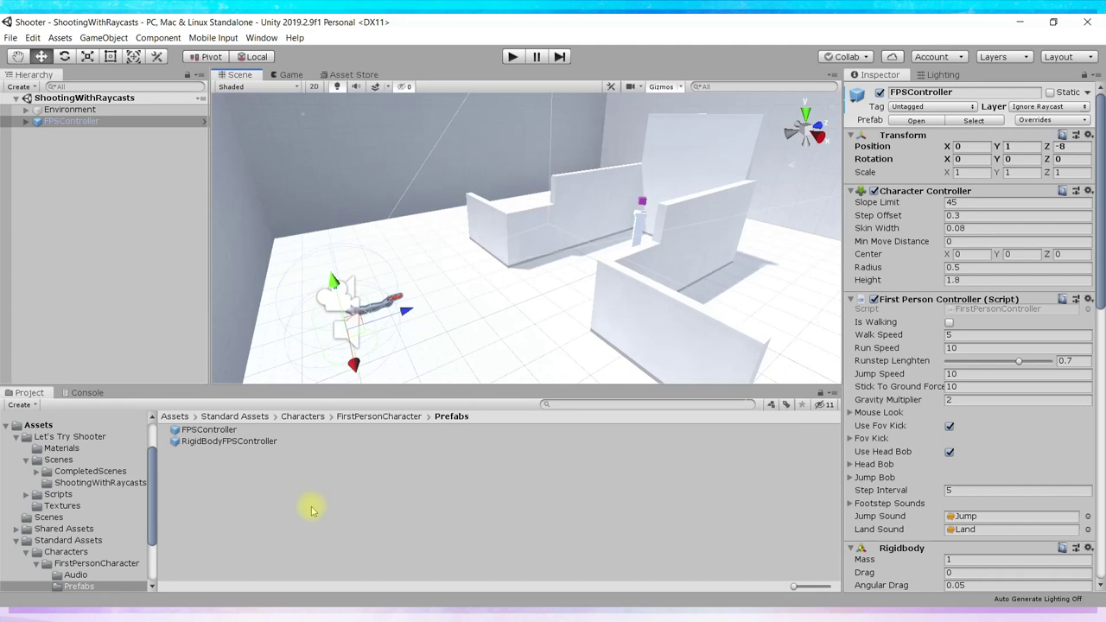
- Select the FPSController prefab, then browse Standard Assets to the Scenes folder and pick the ShootingWithRaycasts scene
click(186, 431)
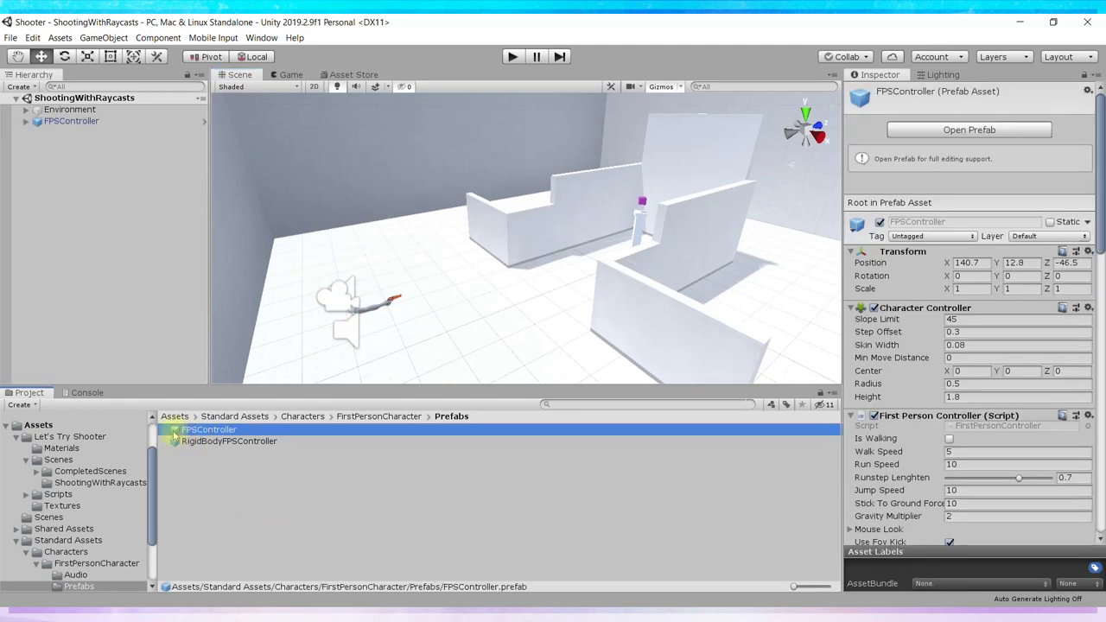
click(85, 540)
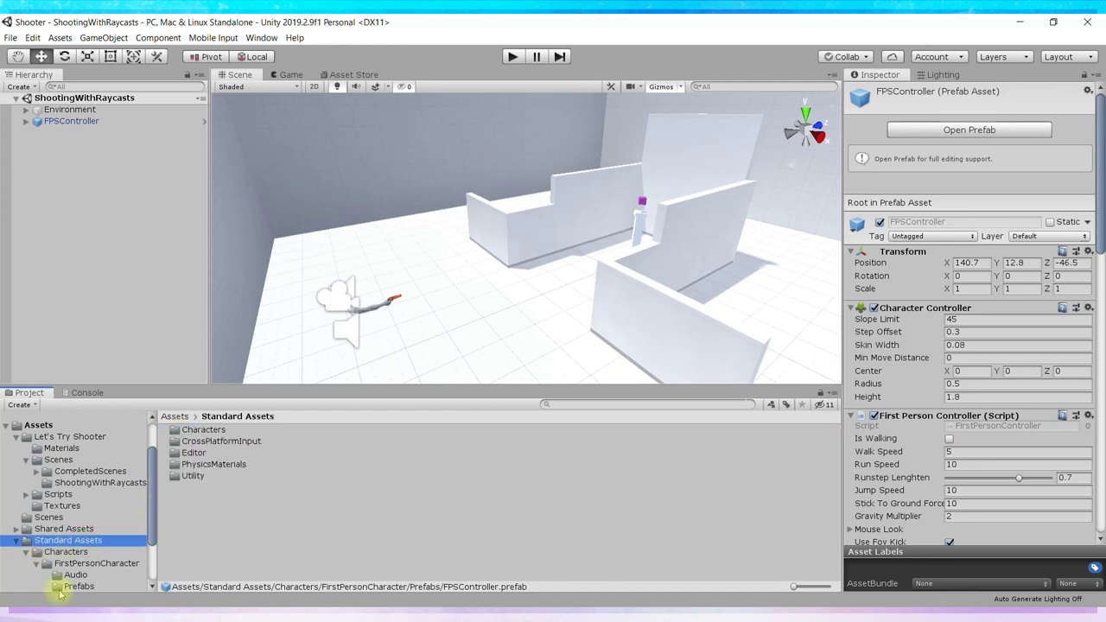
mouse_move(149, 473)
mouse_down()
mouse_move(150, 510)
mouse_move(152, 441)
mouse_up()
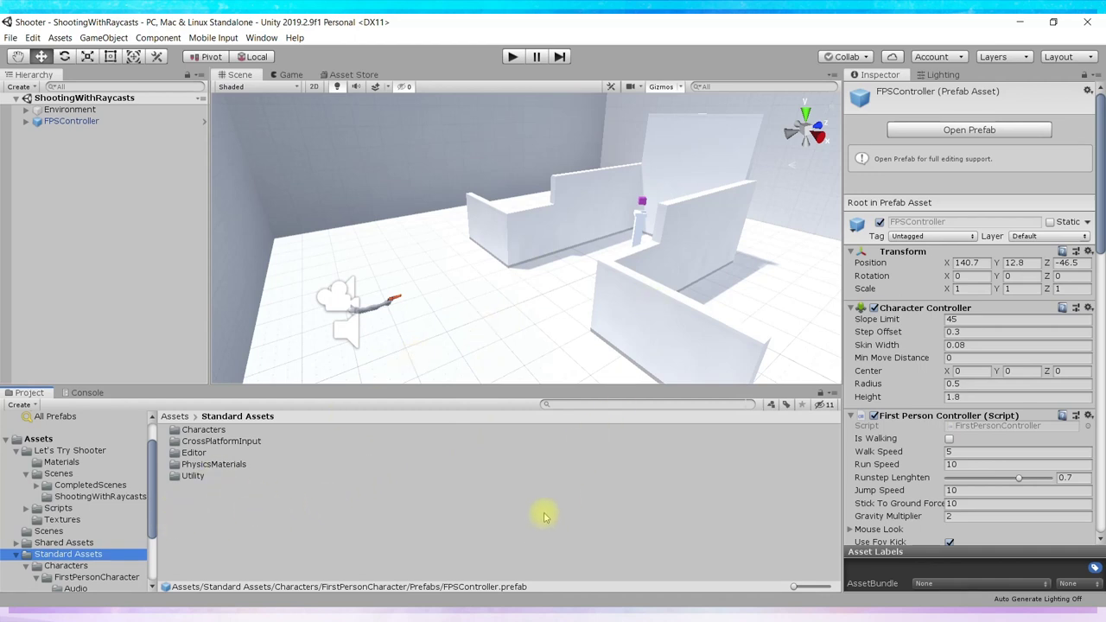
click(52, 473)
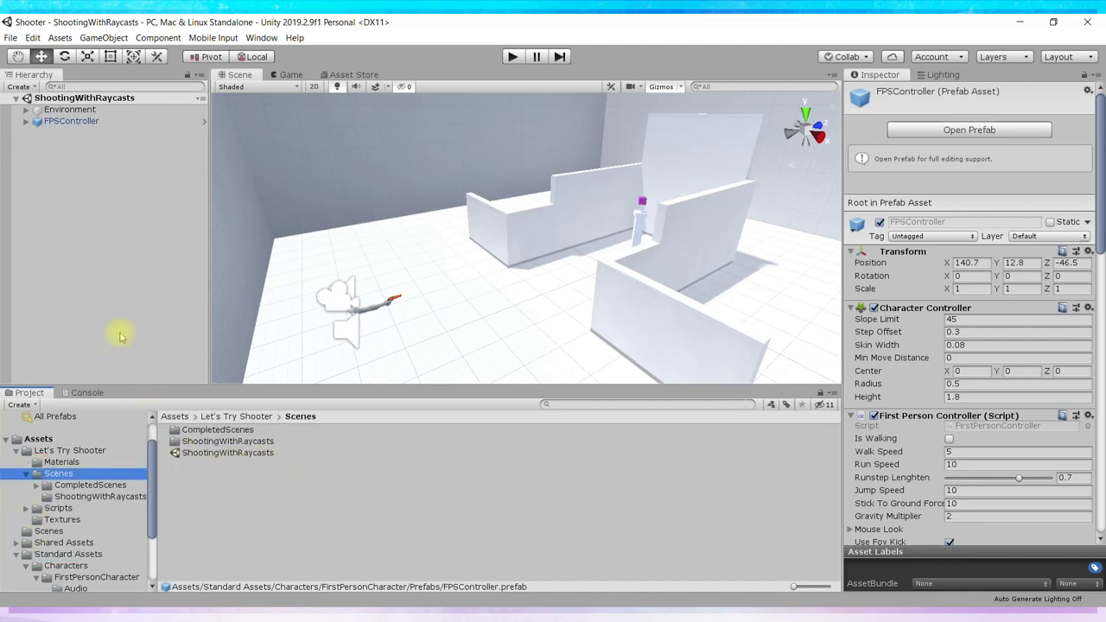
click(93, 100)
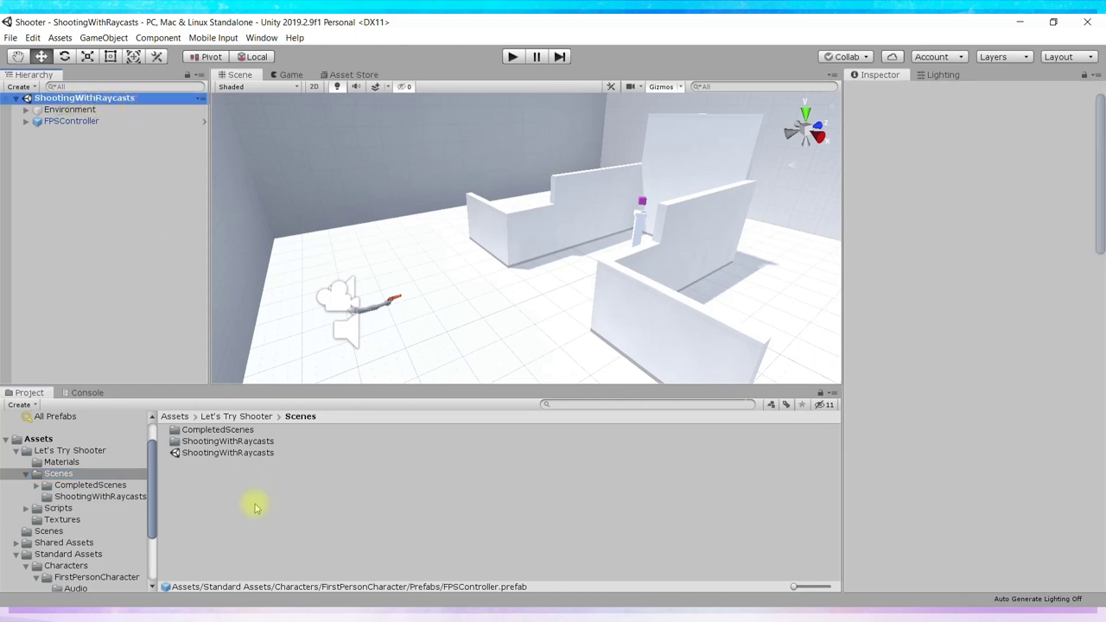
click(241, 456)
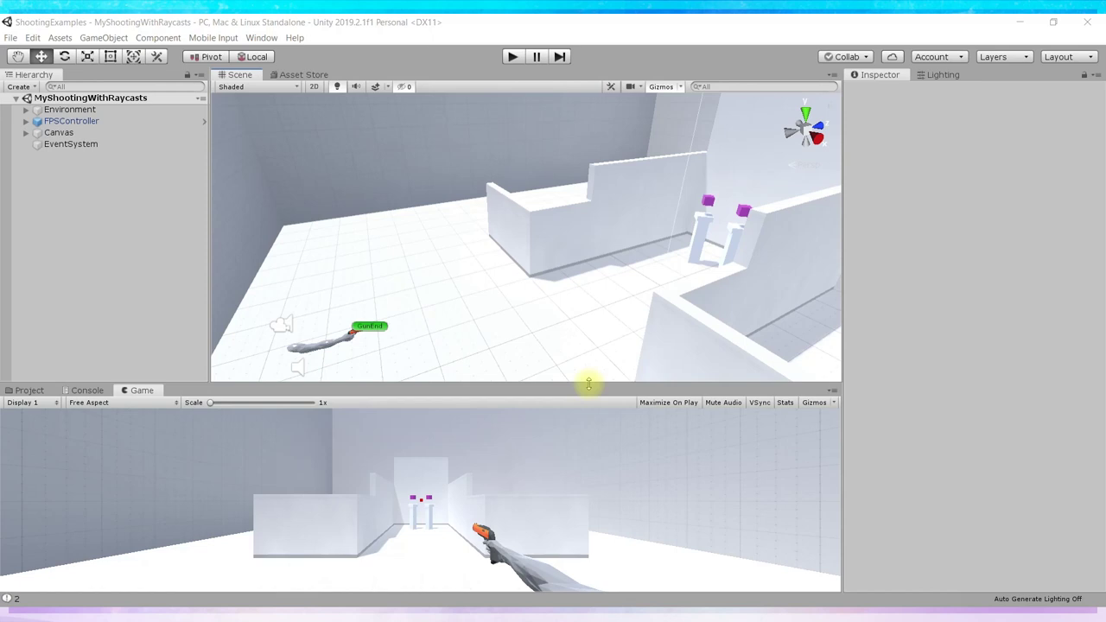
- Drag the Scene/Game splitter down to give the Scene view more height
drag(588, 384, 590, 435)
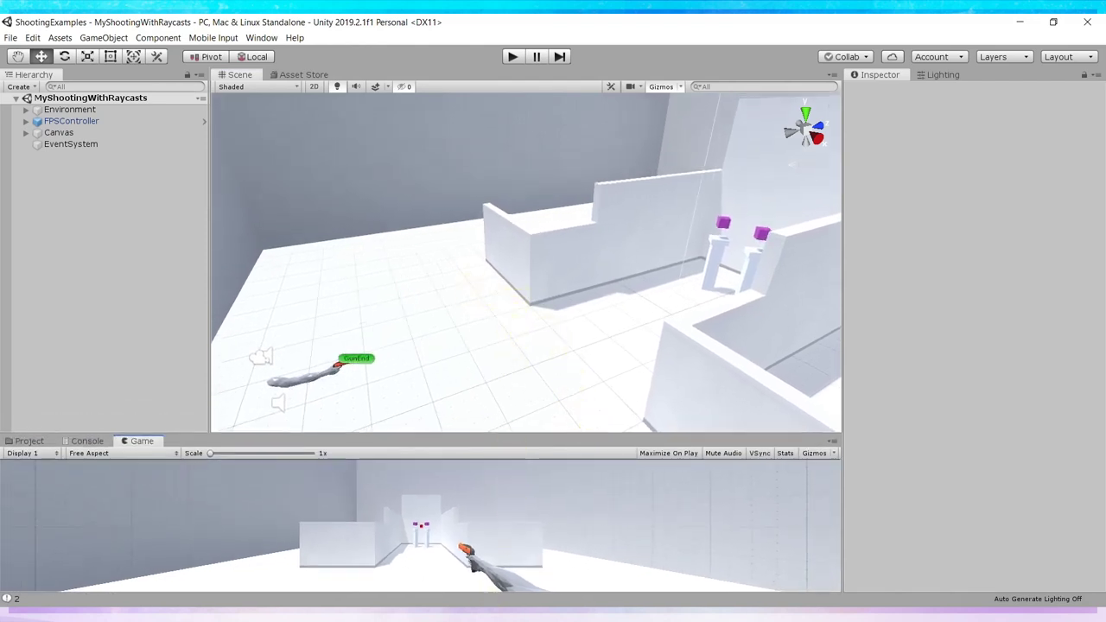
- View the Raycast diagram image from the taskbar, then close the viewer
click(489, 613)
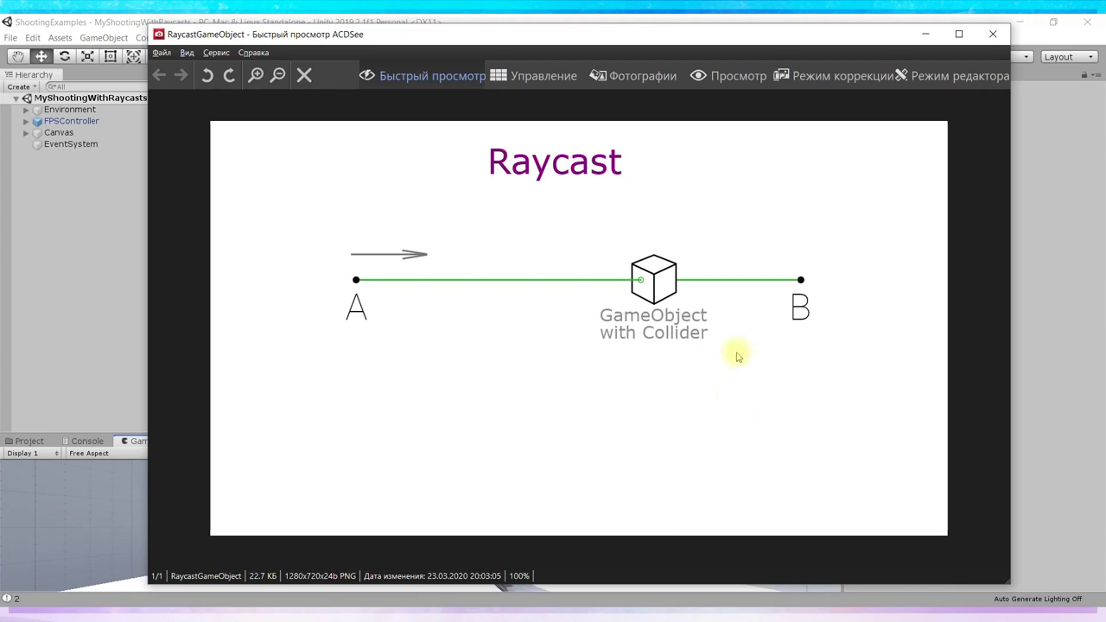
click(925, 34)
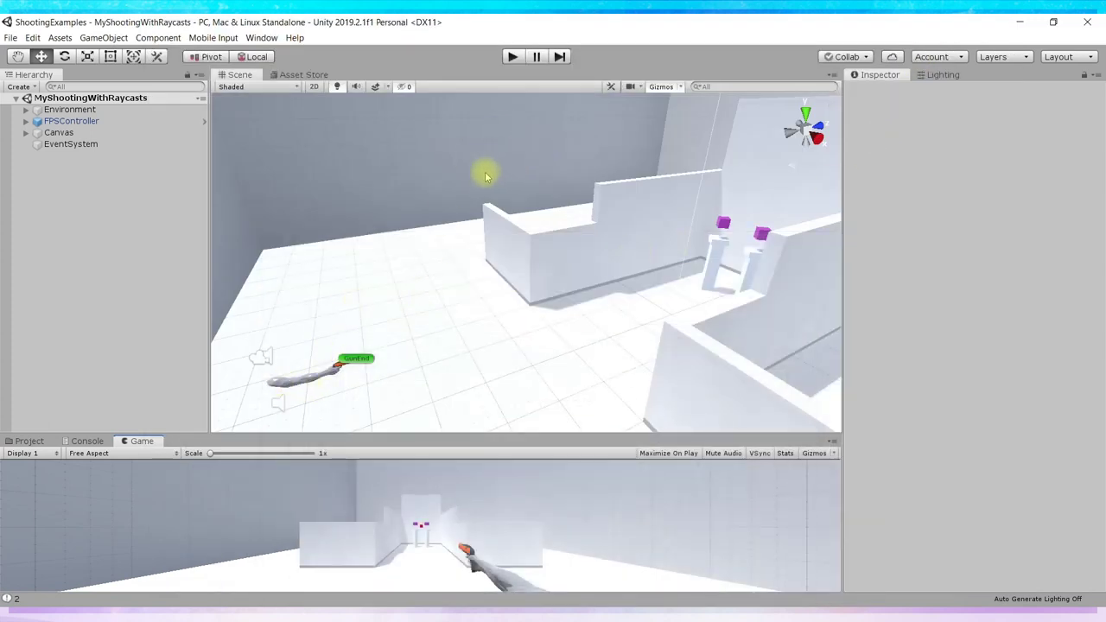
- Play-test MyShootingWithRaycasts, freeing the mouse with Escape and firing a shot from the gun
click(512, 57)
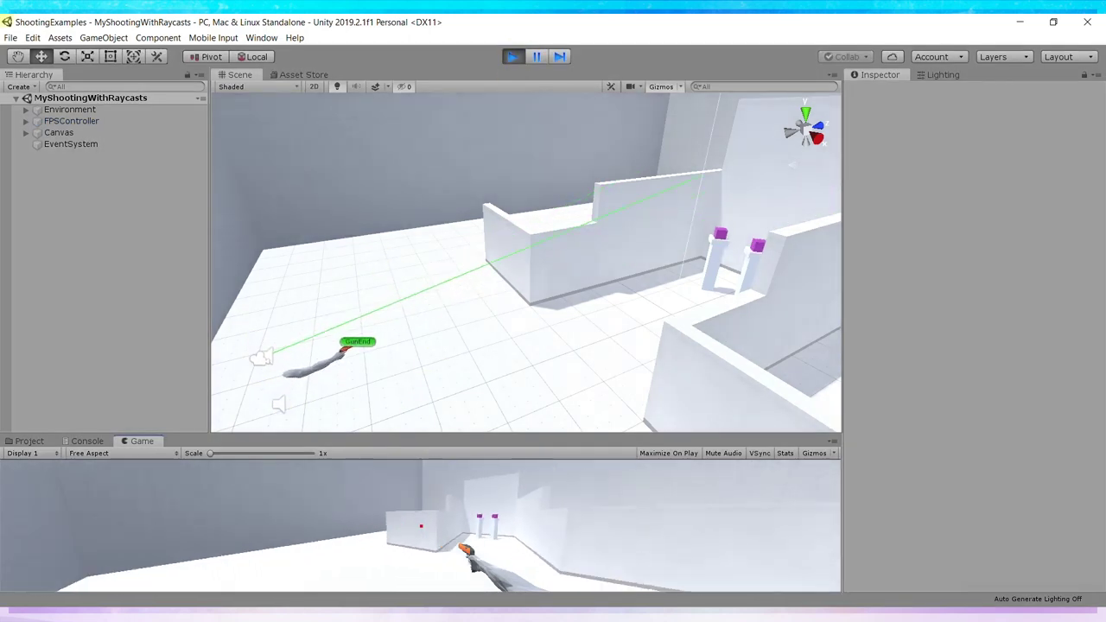
key(Escape)
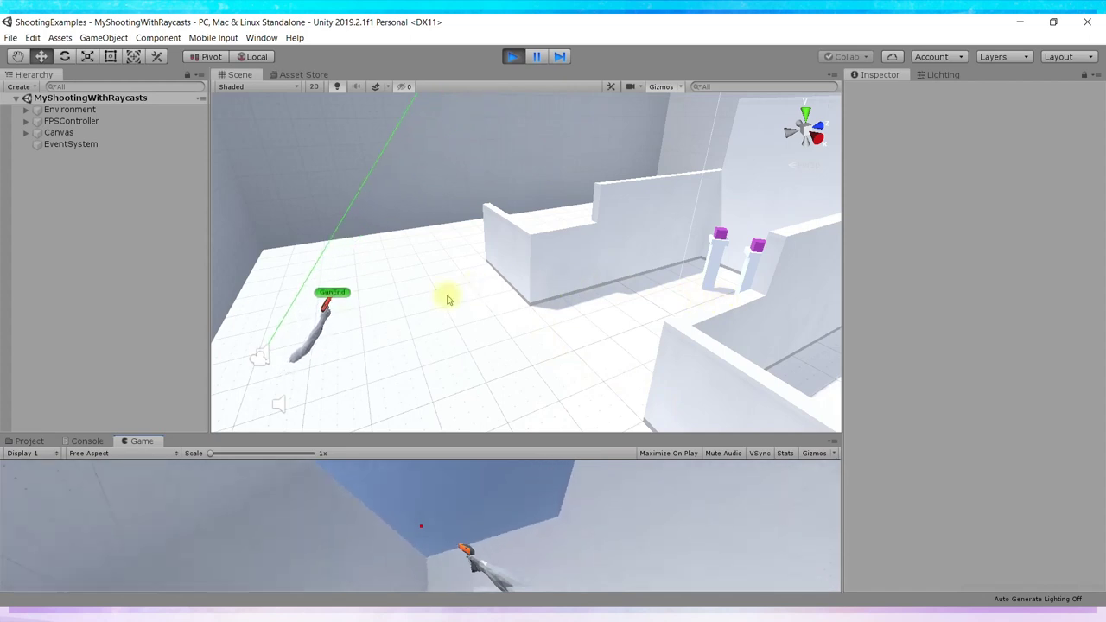
click(477, 370)
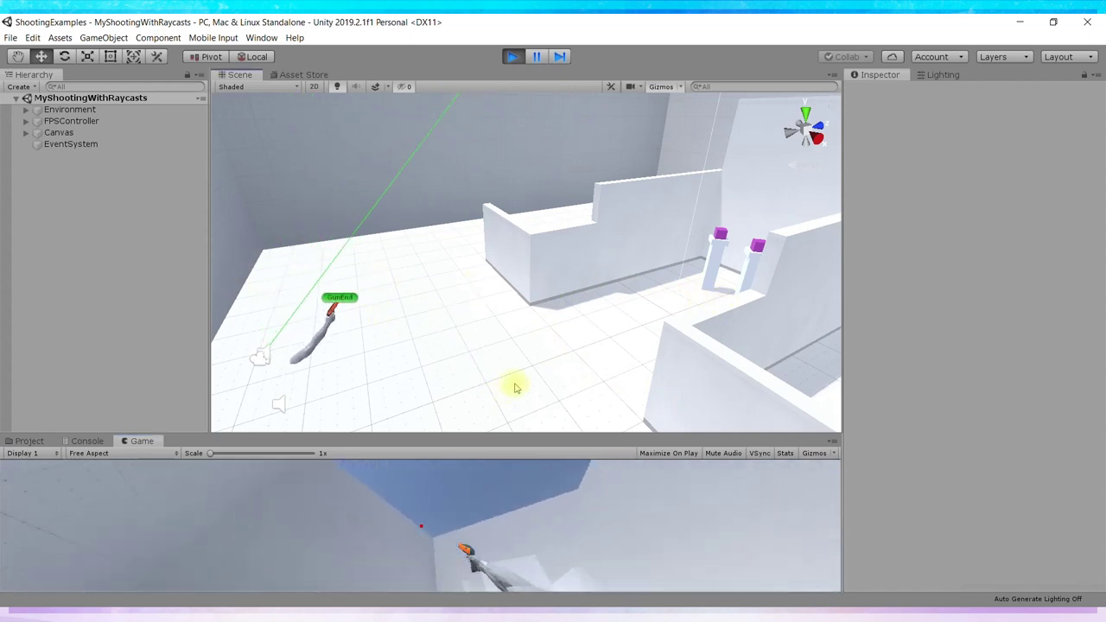
click(638, 558)
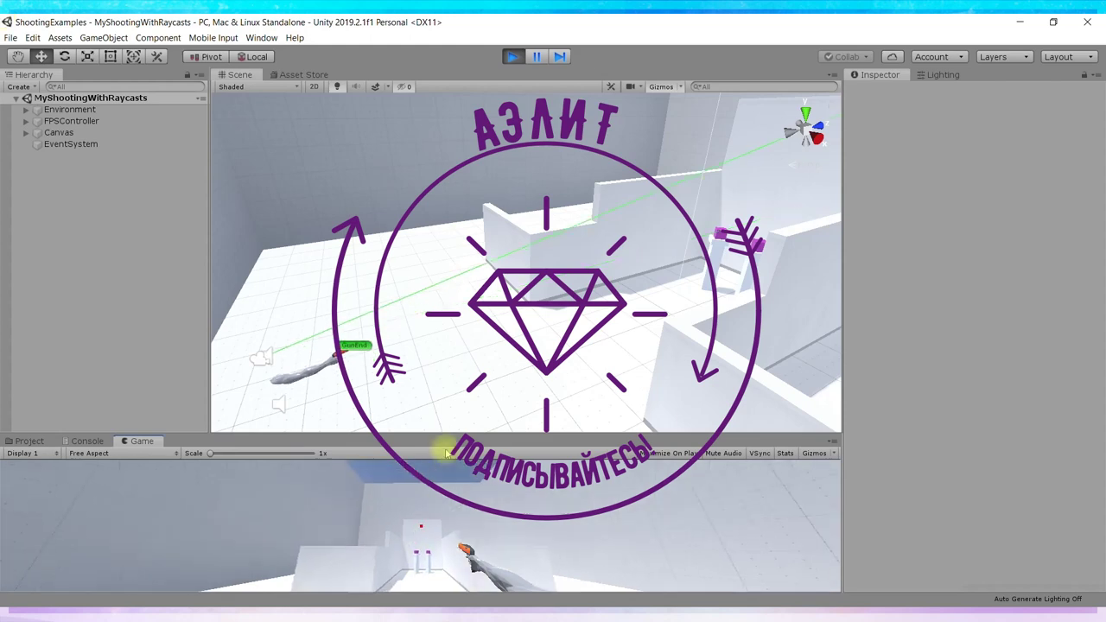
- Stop the play test of MyShootingWithRaycasts
click(512, 57)
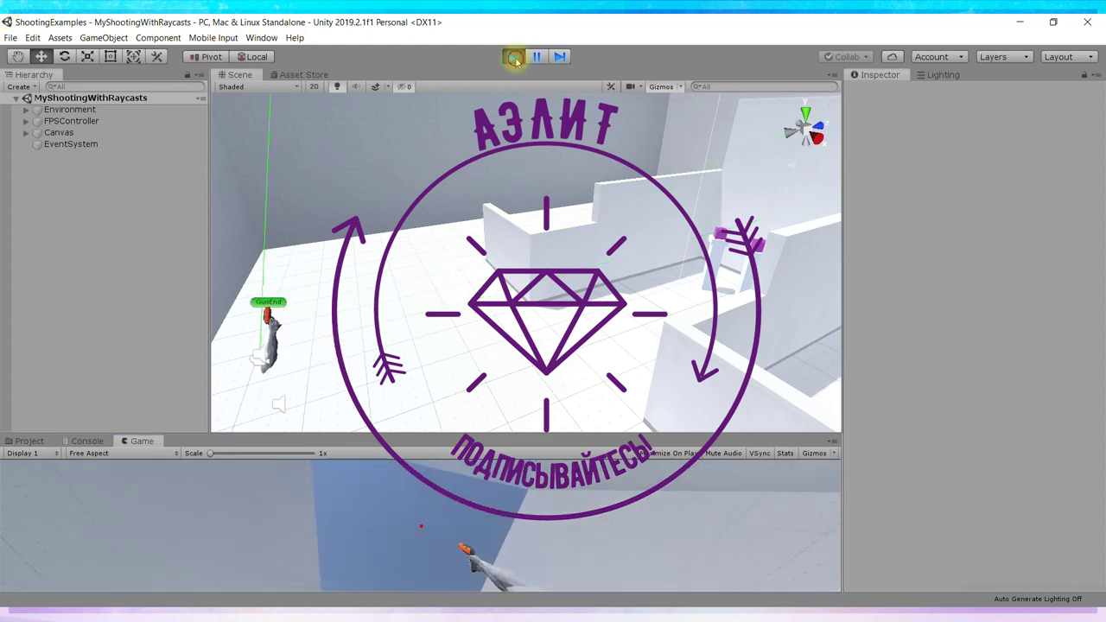